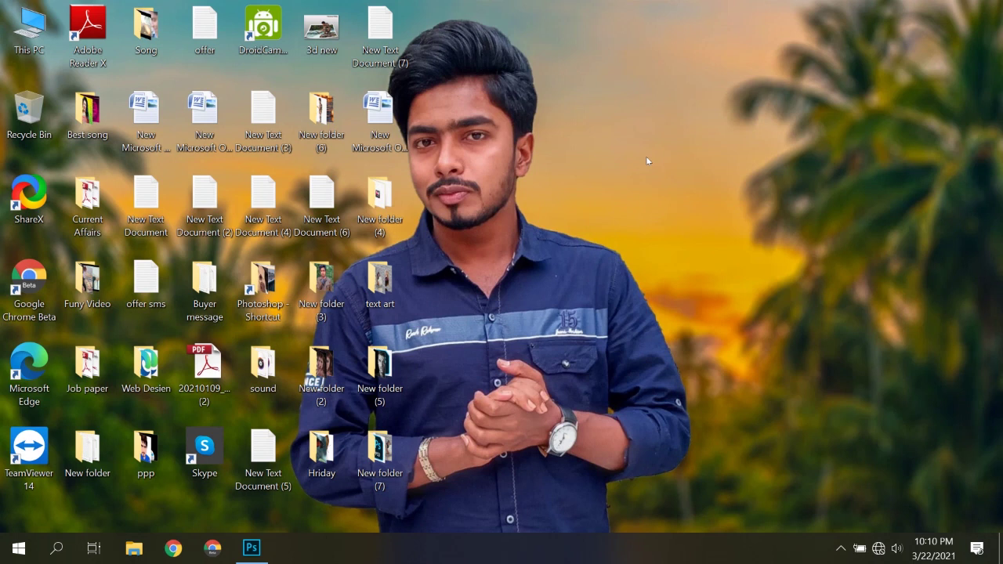
Bring the minimized Photoshop window back up from its taskbar icon
left_click(250, 548)
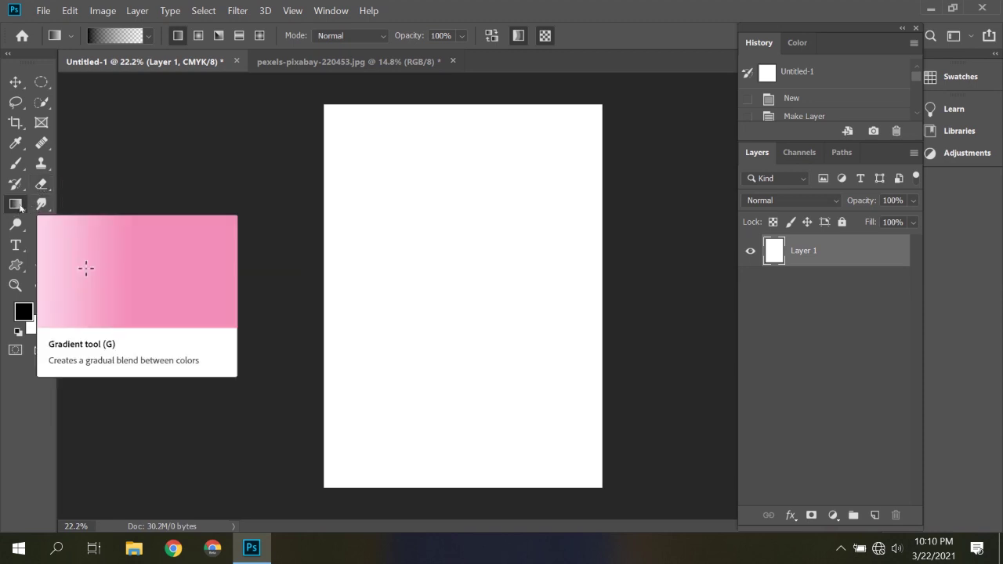
right_click(17, 207)
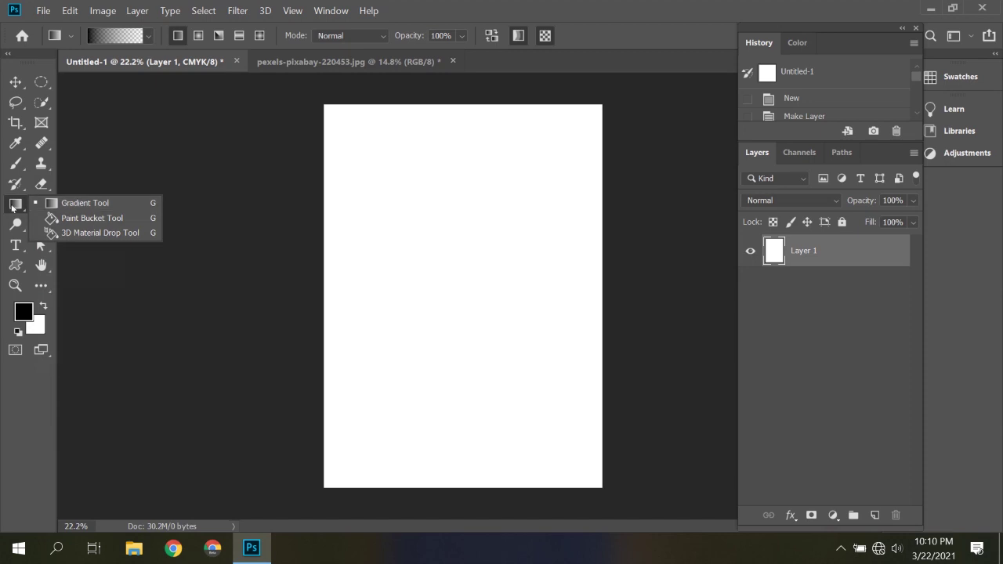
left_click(45, 205)
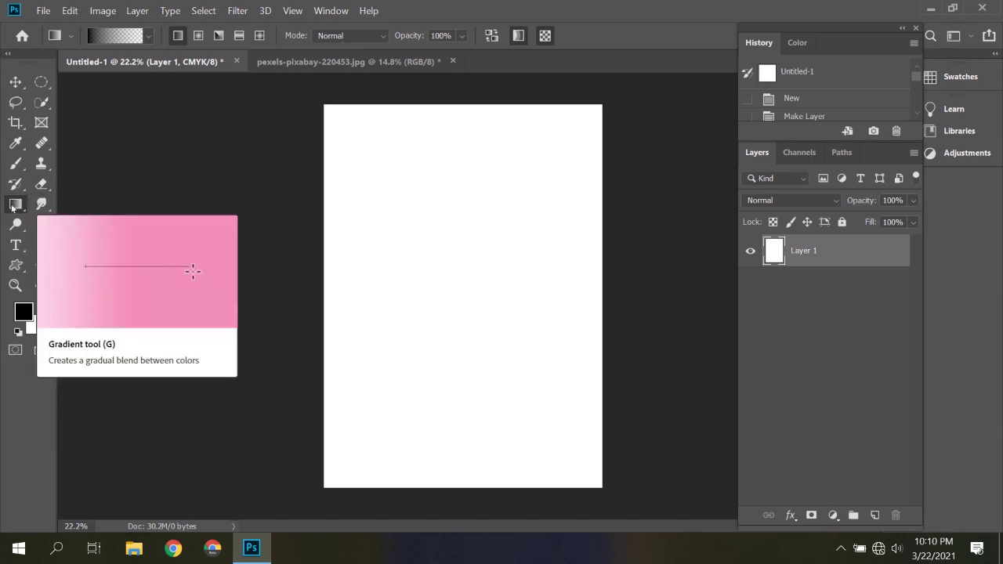
right_click(14, 208)
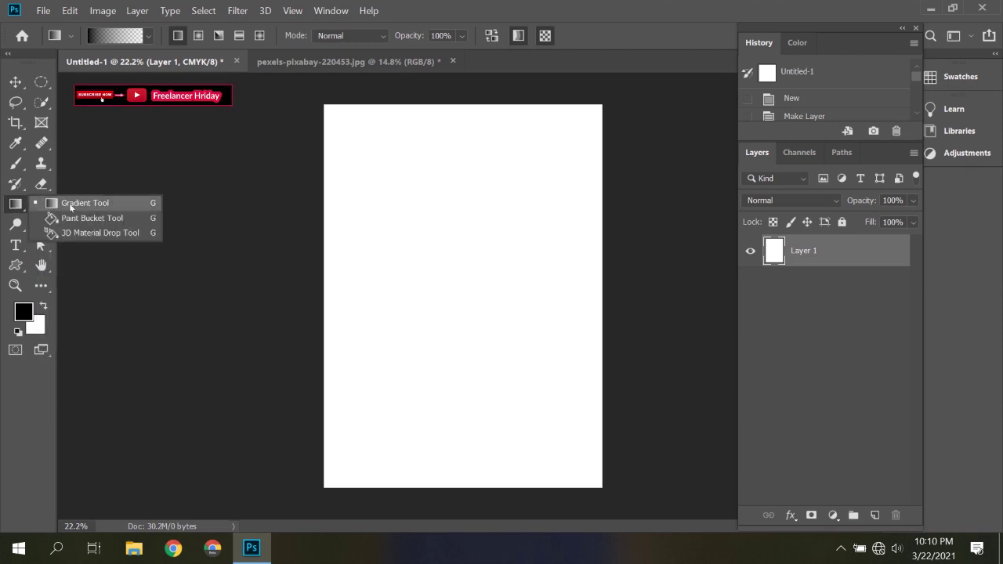
left_click(68, 206)
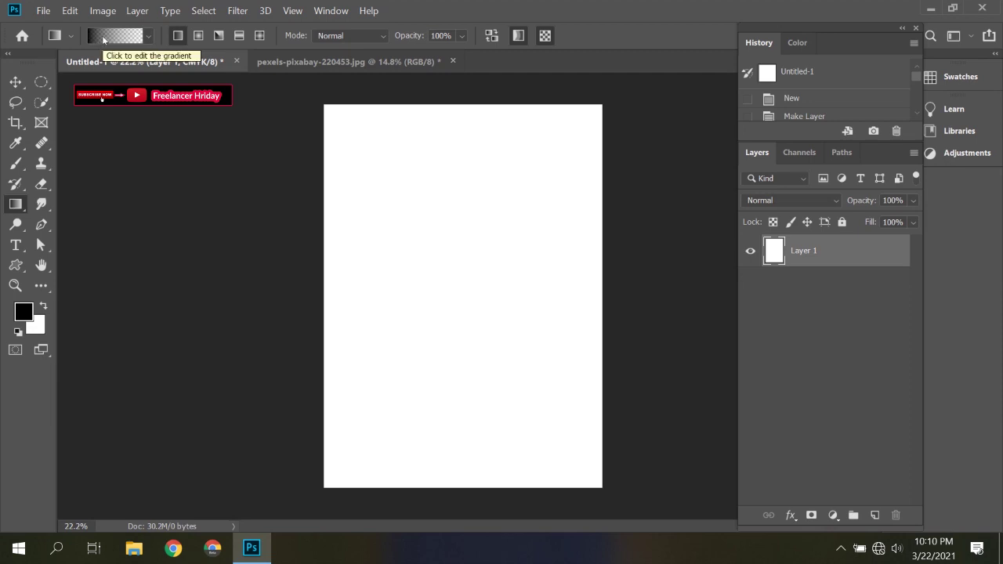
Start from the Black, White gradient preset and set its left stop to dark teal #3d626d
left_click(102, 39)
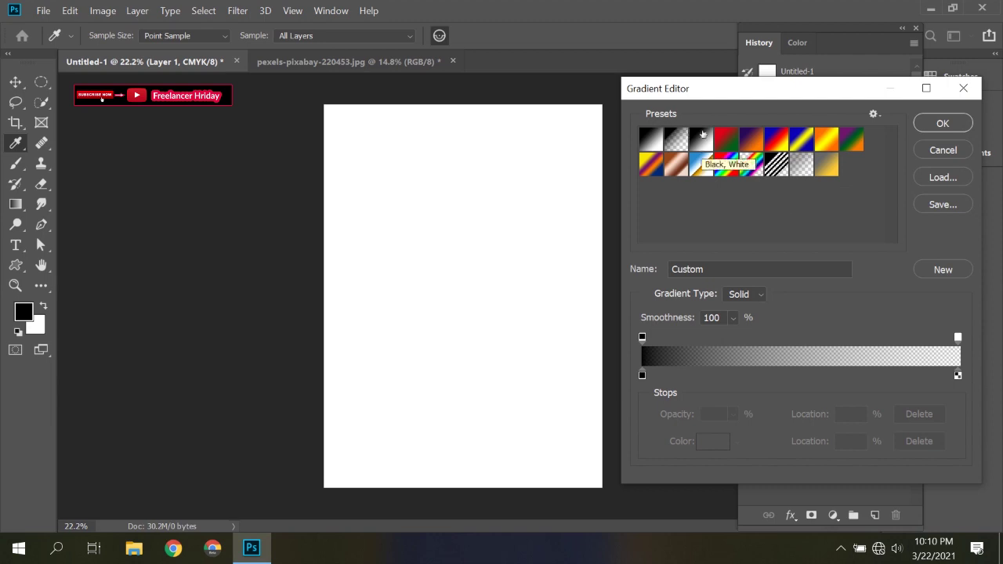
left_click(702, 142)
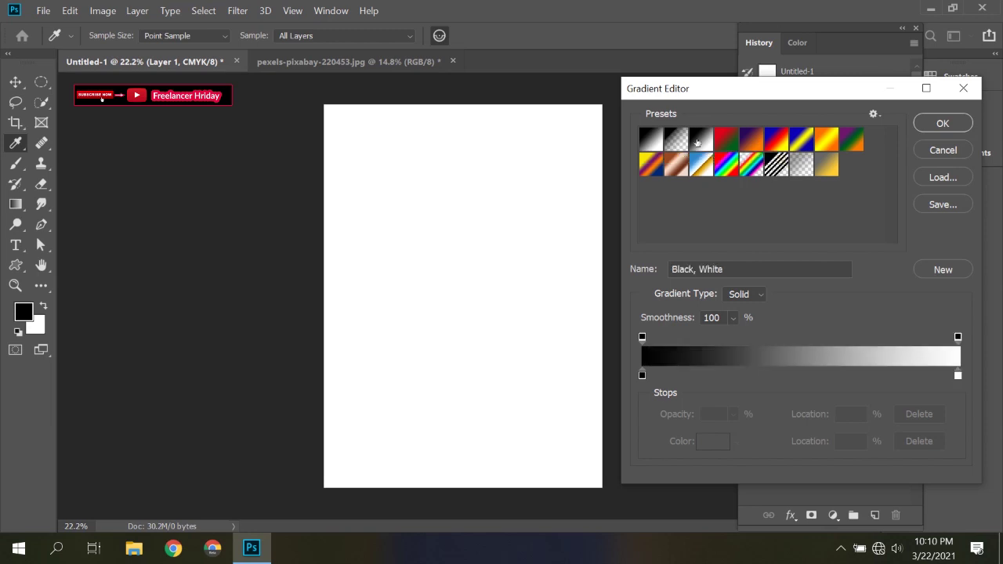
left_click(643, 375)
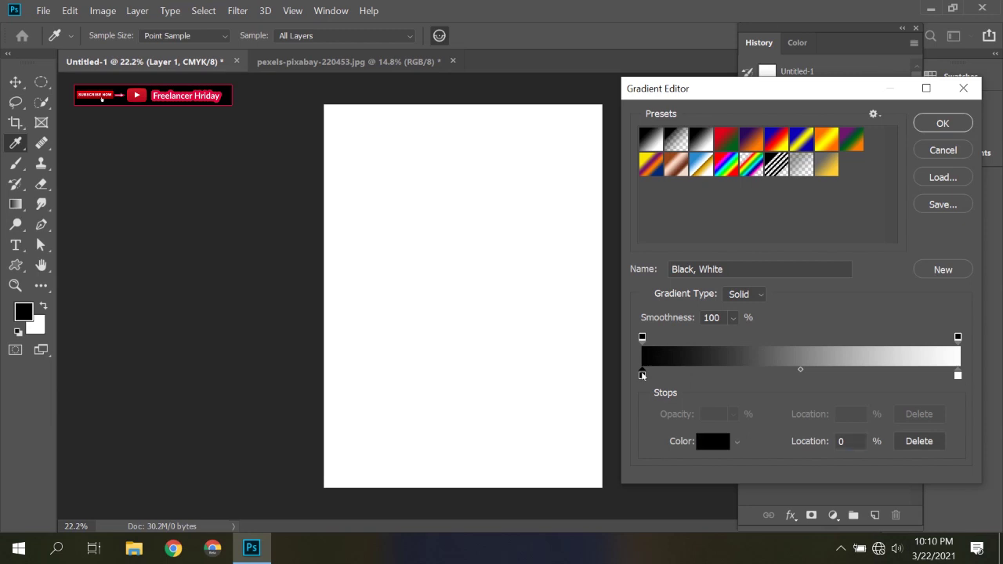
double_click(642, 375)
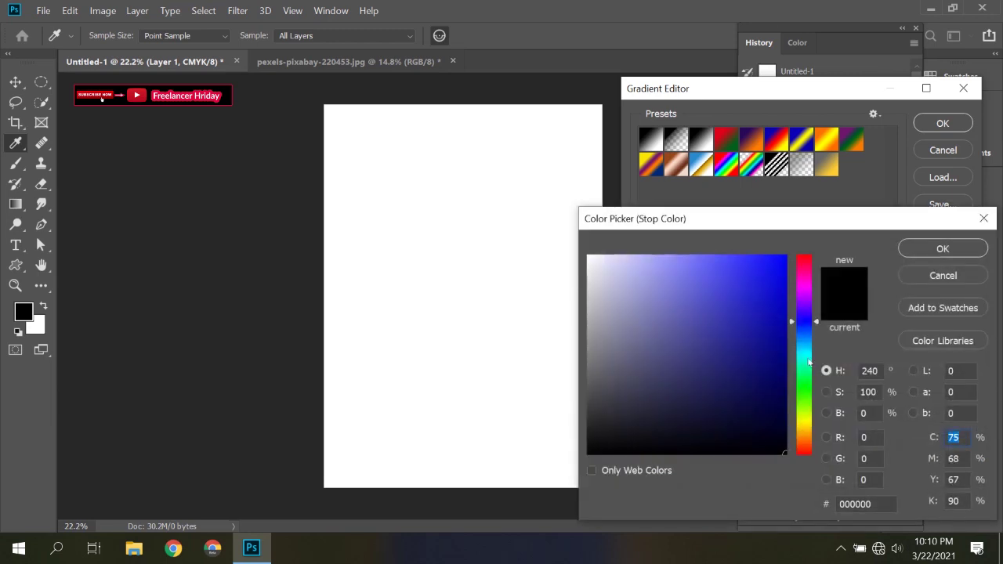
left_click_drag(809, 361, 810, 347)
left_click(675, 369)
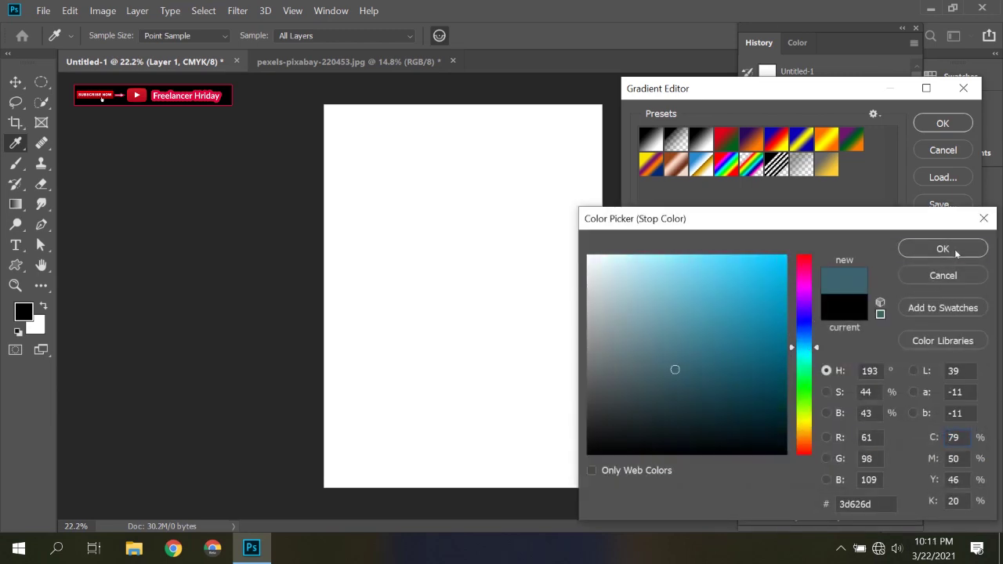
left_click(943, 249)
Set the right gradient stop to saturated blue #1b2dda and confirm the gradient
double_click(957, 375)
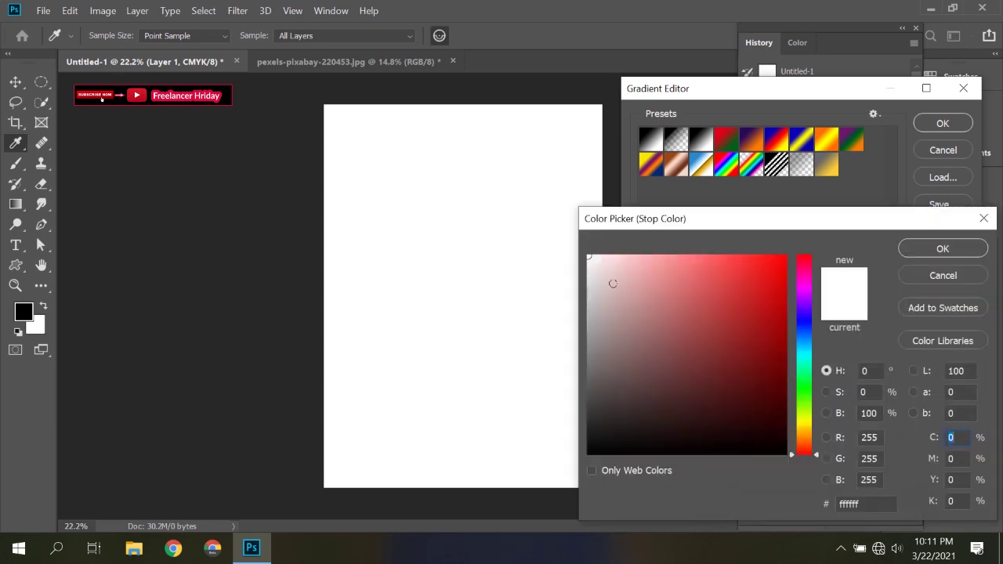
left_click(615, 286)
left_click_drag(803, 357, 799, 325)
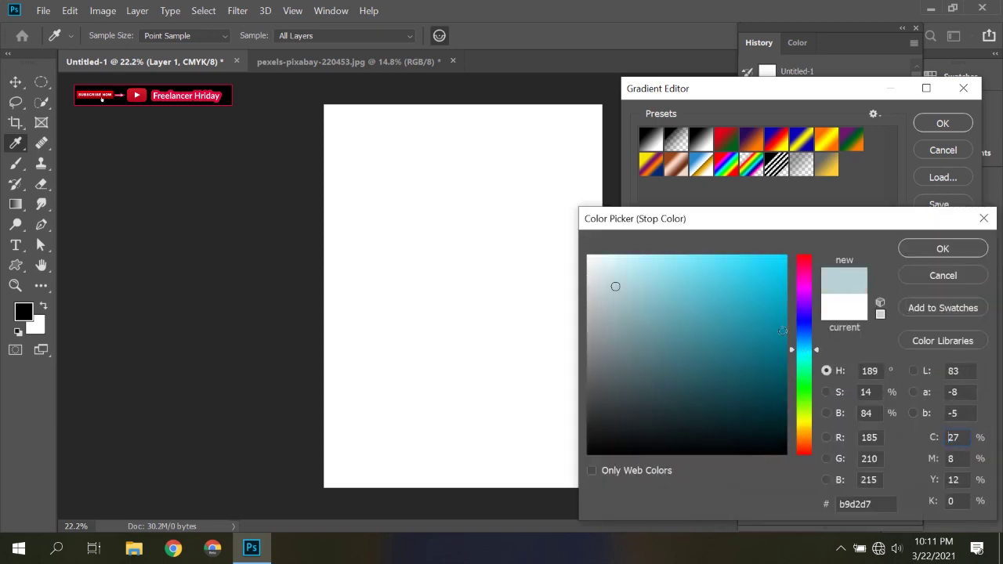
left_click(761, 282)
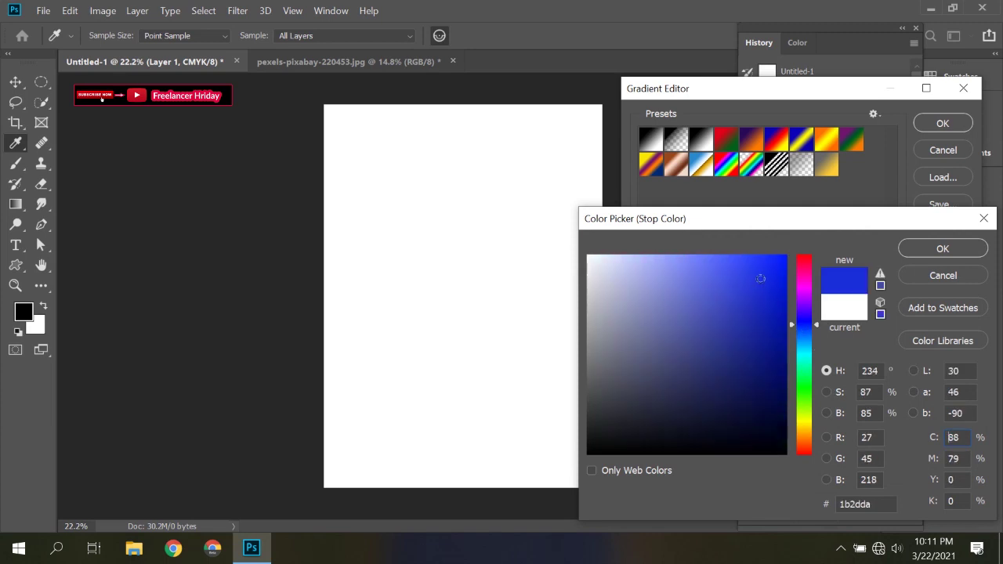
left_click(963, 248)
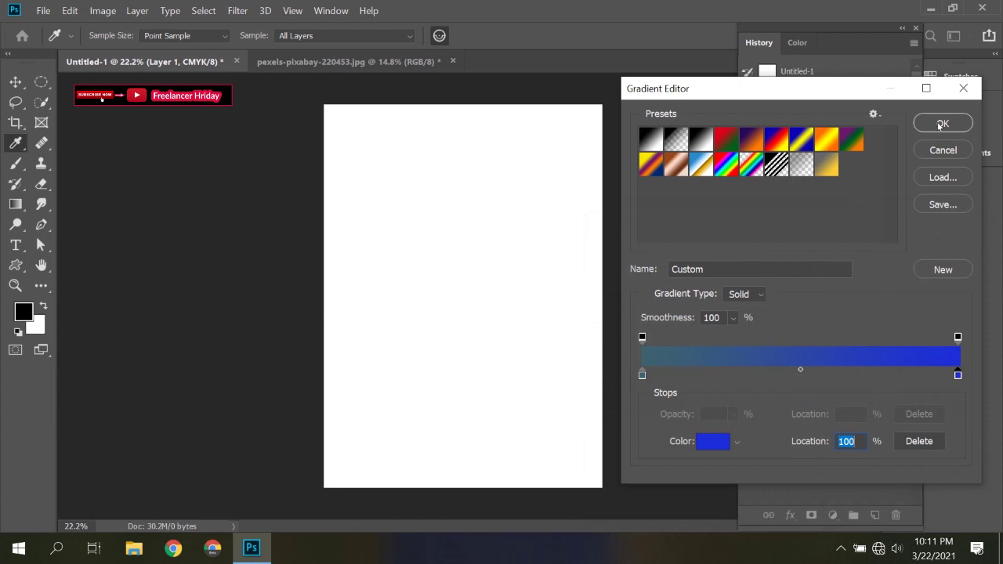
left_click(942, 124)
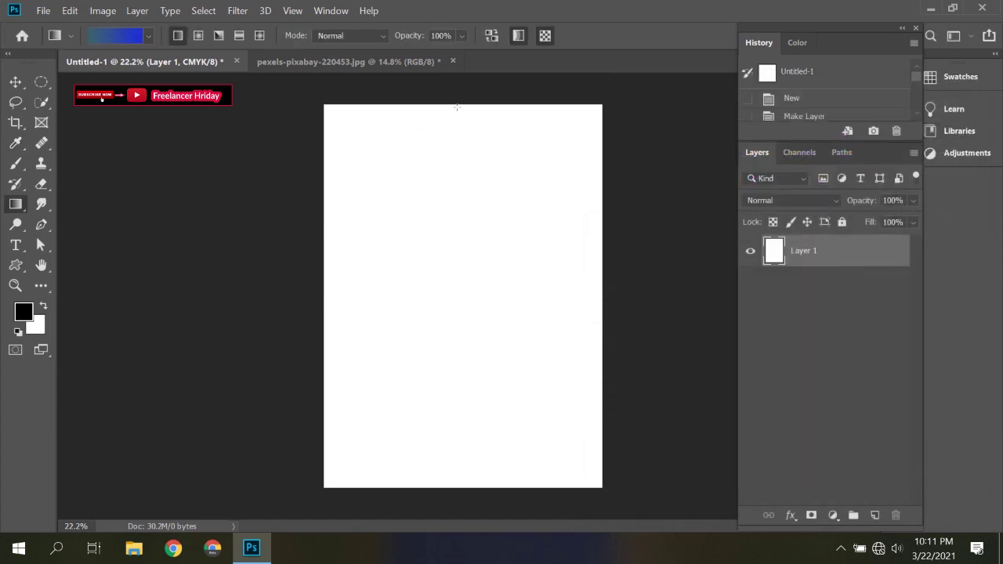
Try gradients in several directions, finishing with a bottom-to-top fill from teal to blue
mouse_move(450, 104)
left_mouse_down()
mouse_move(461, 481)
mouse_move(447, 490)
left_mouse_up()
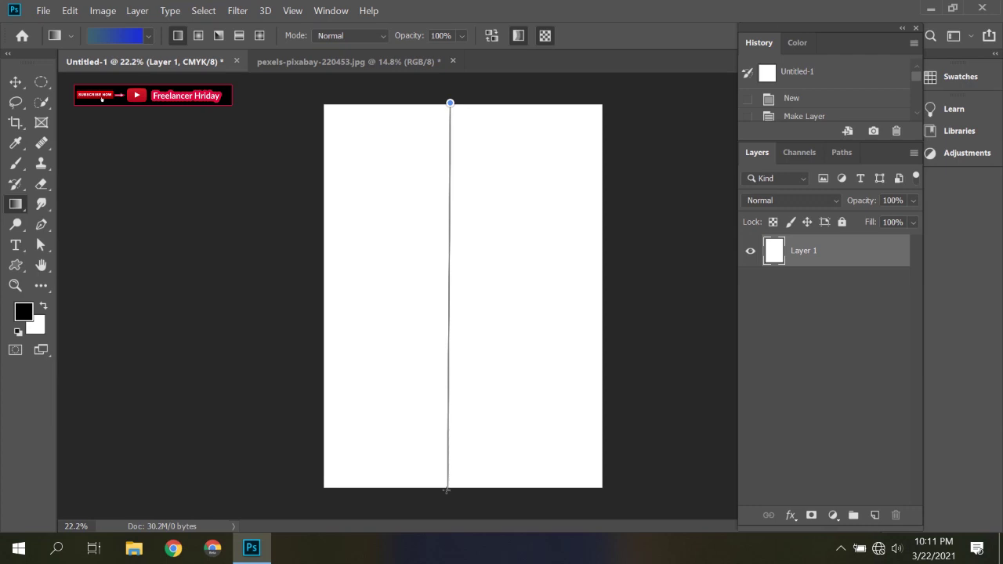
left_click_drag(446, 490, 452, 490)
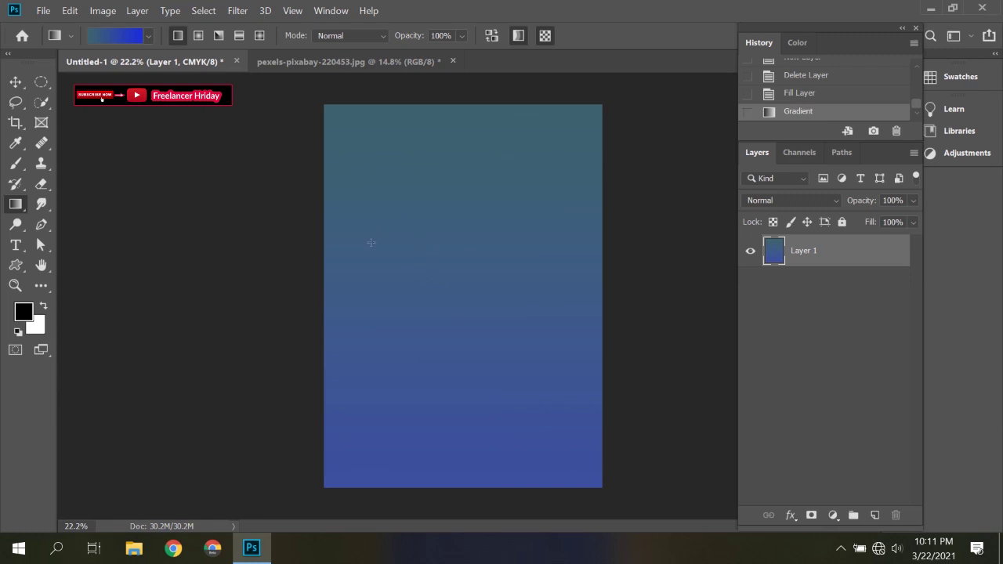
left_click_drag(323, 298, 630, 299)
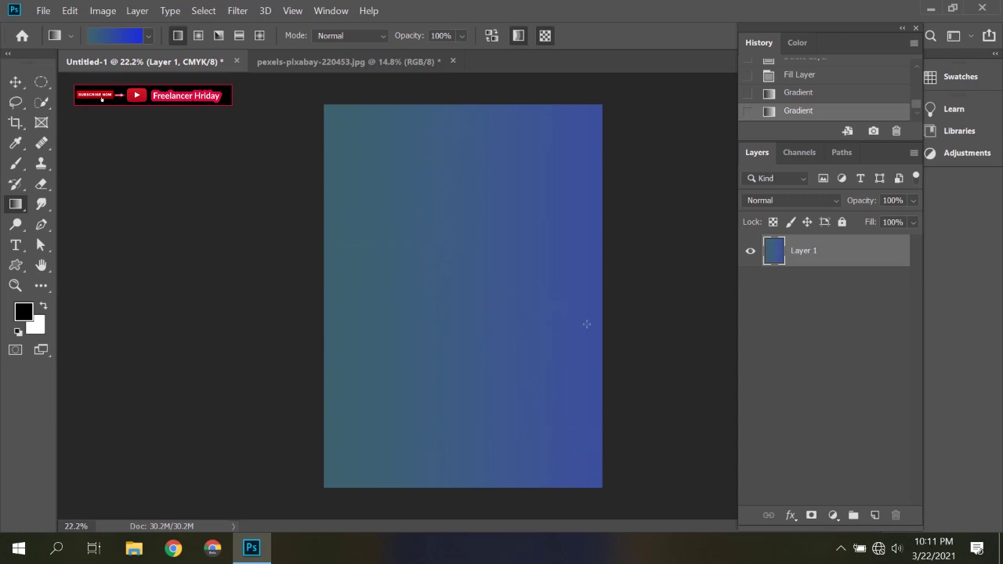
left_click_drag(599, 300, 318, 302)
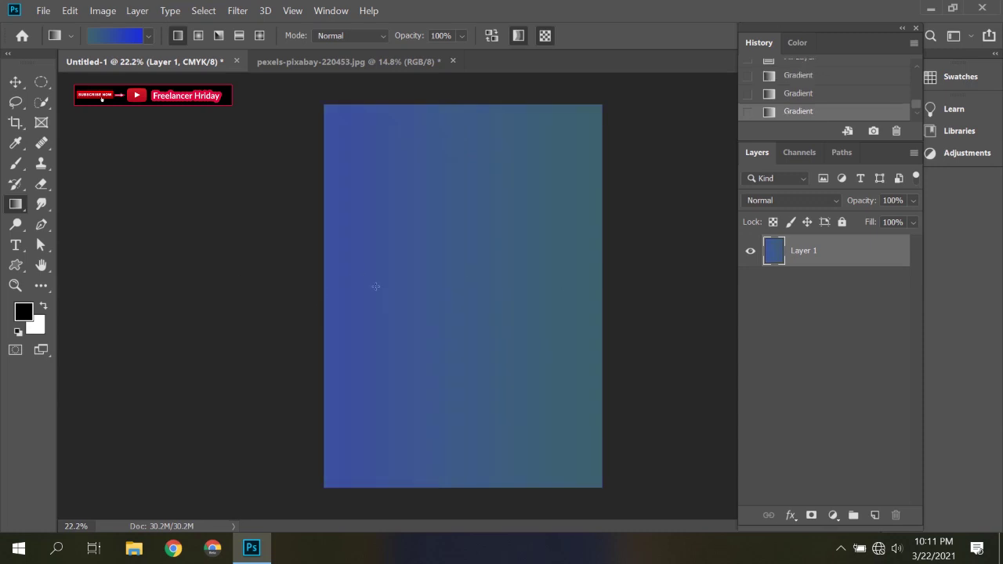
left_click_drag(452, 485, 452, 102)
Select a wide rectangular band in the upper middle of the page and add empty Layer 2
right_click(21, 205)
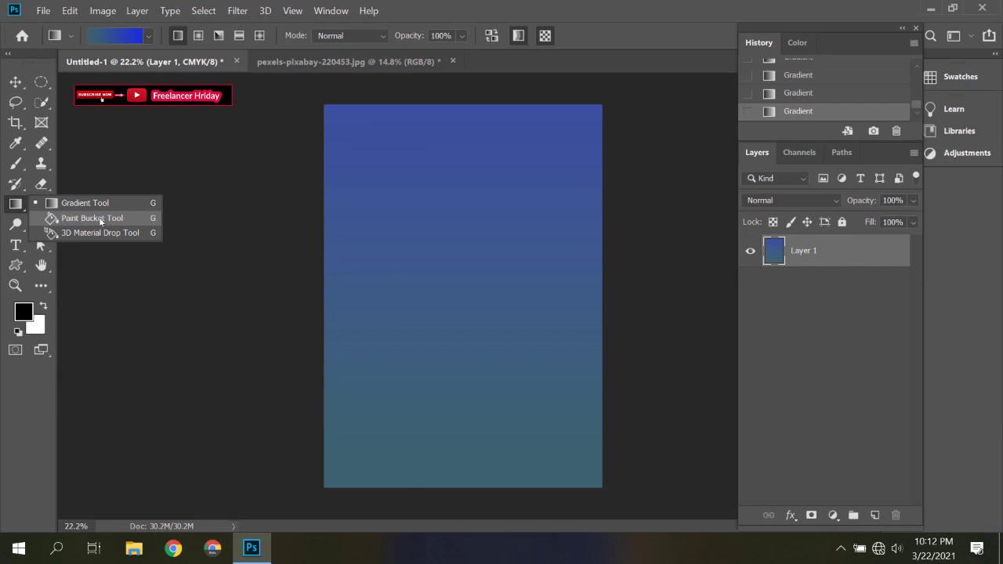
left_click(92, 217)
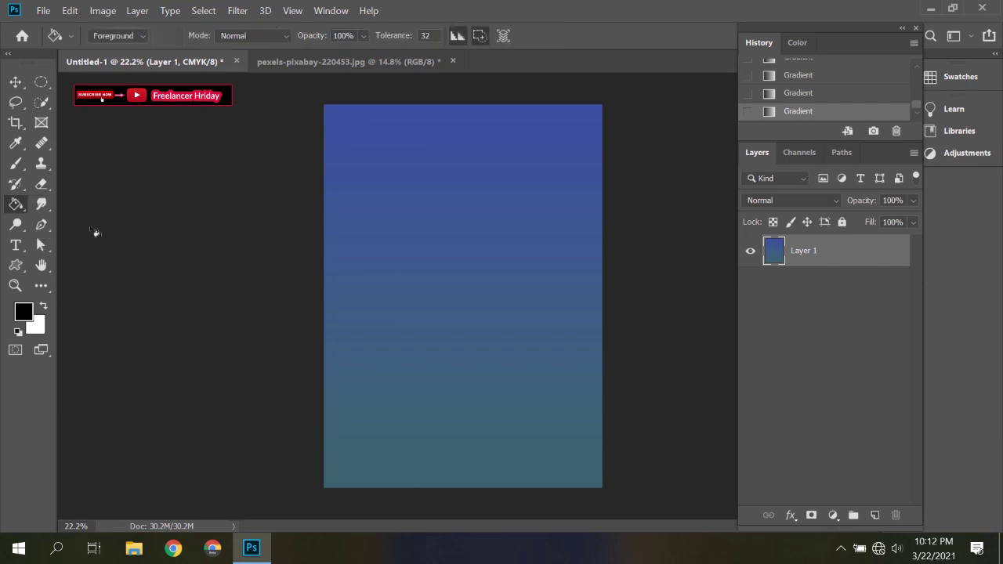
right_click(42, 81)
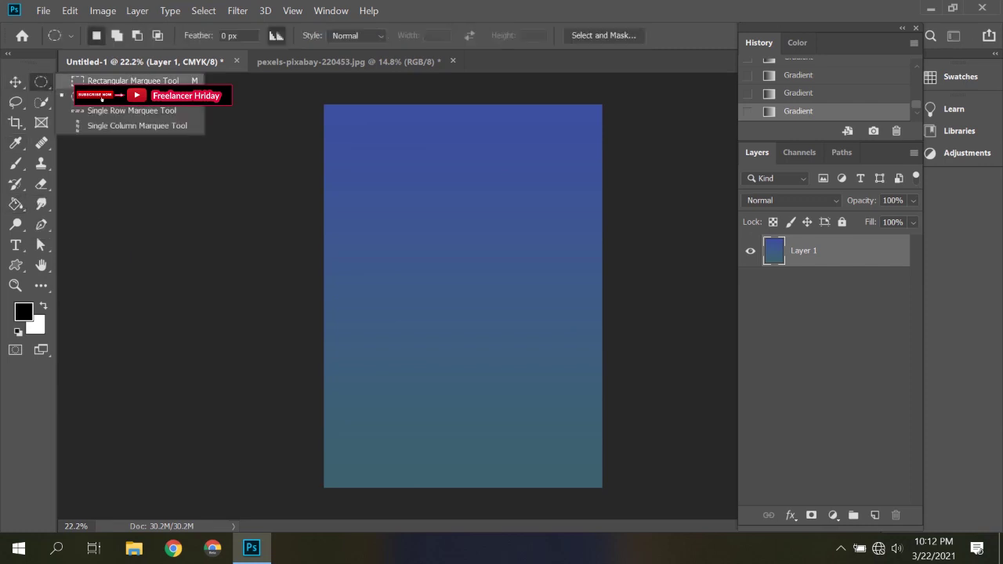
left_click(125, 81)
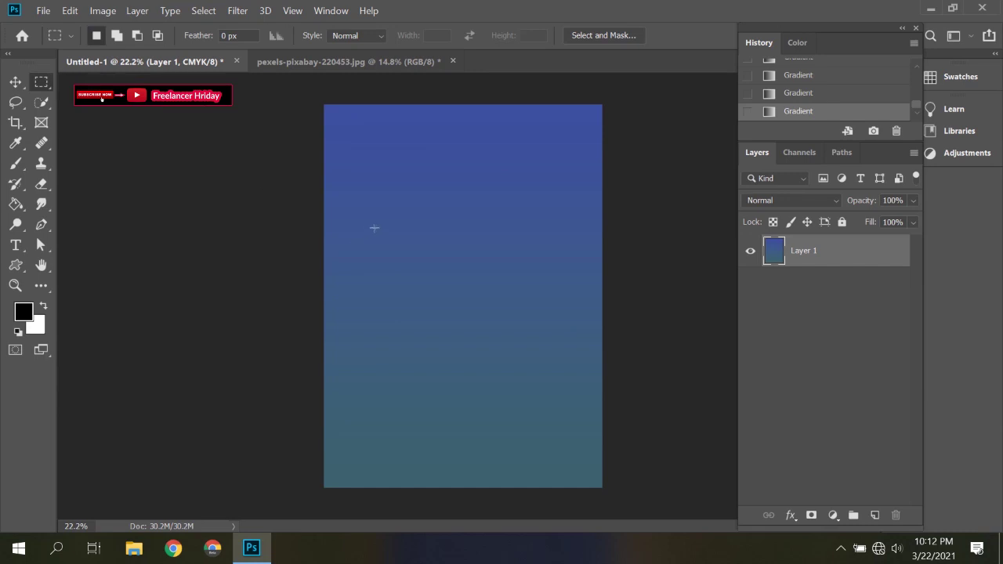
left_click_drag(365, 222, 584, 292)
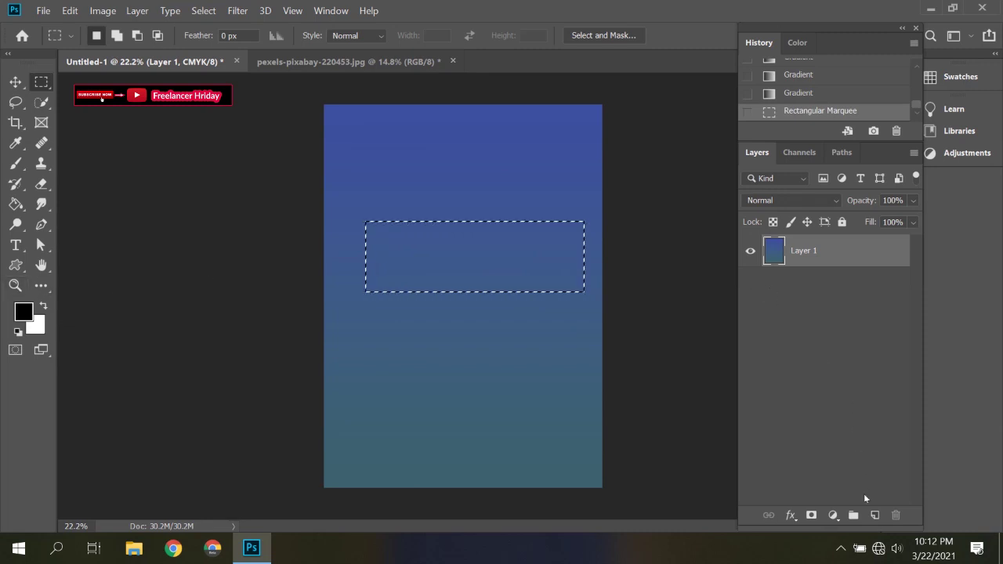
left_click(875, 515)
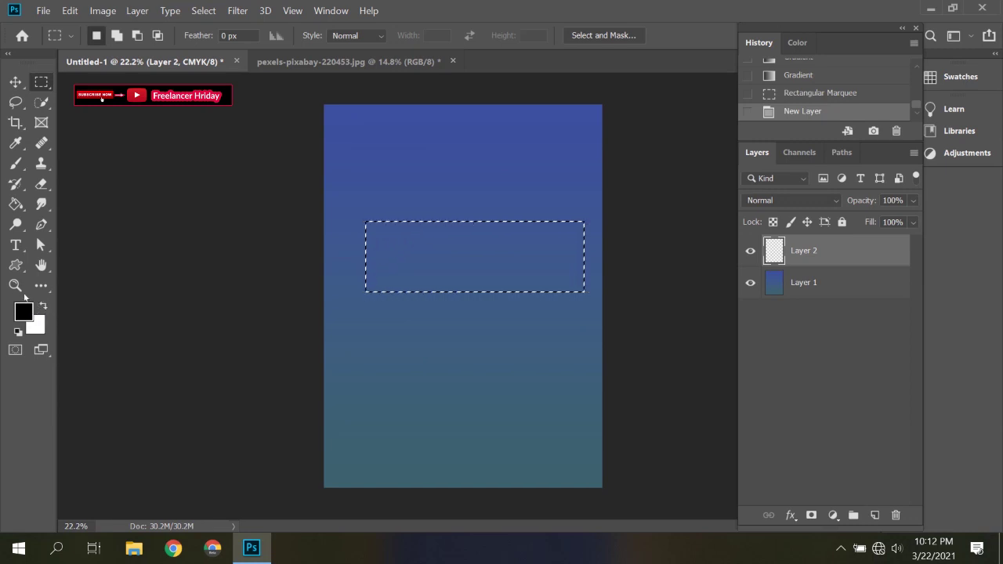
Fill the selected band on Layer 2 with solid black using Paint Bucket, then deselect
left_click(15, 205)
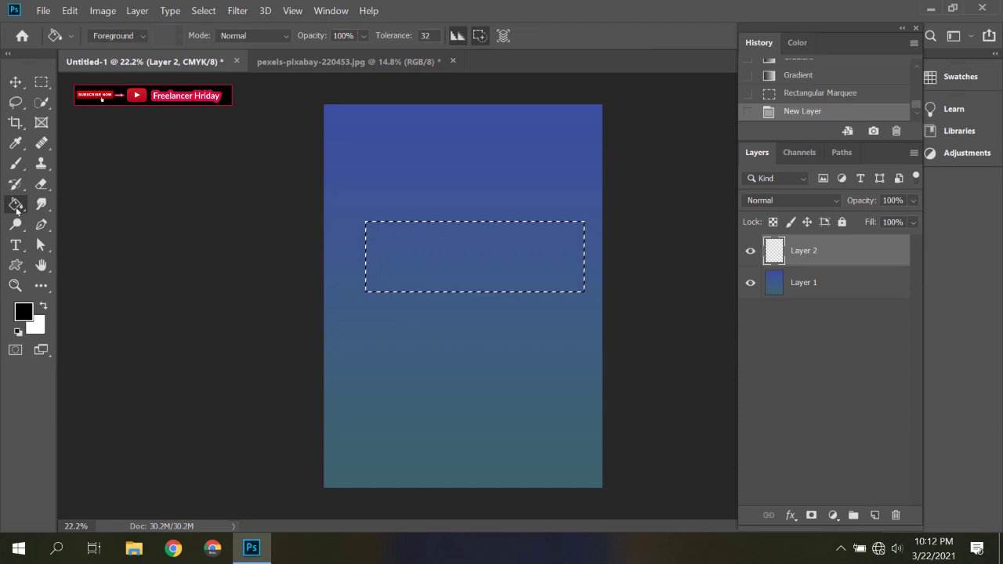
right_click(16, 205)
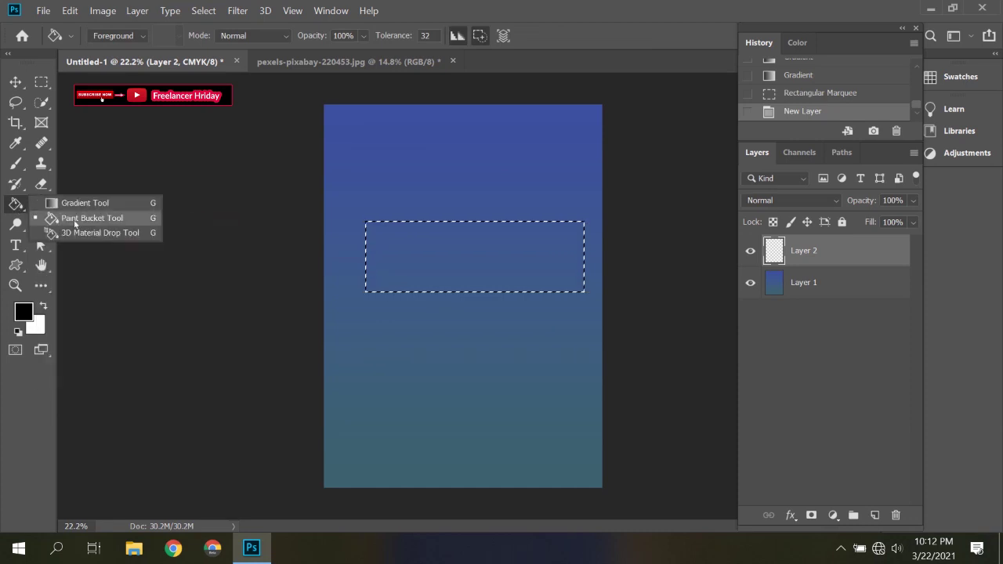
left_click(79, 223)
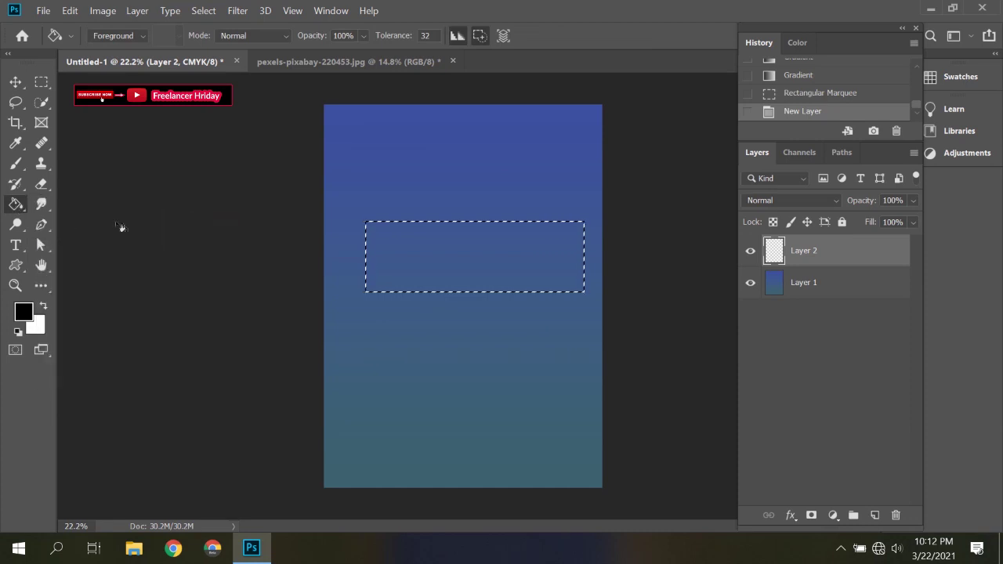
left_click(502, 260)
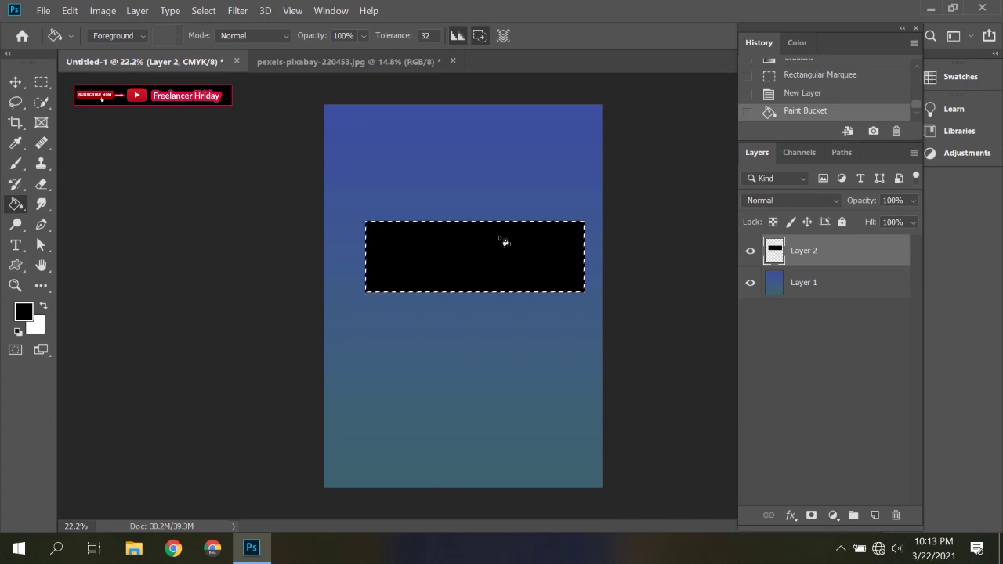
key("ctrl+d")
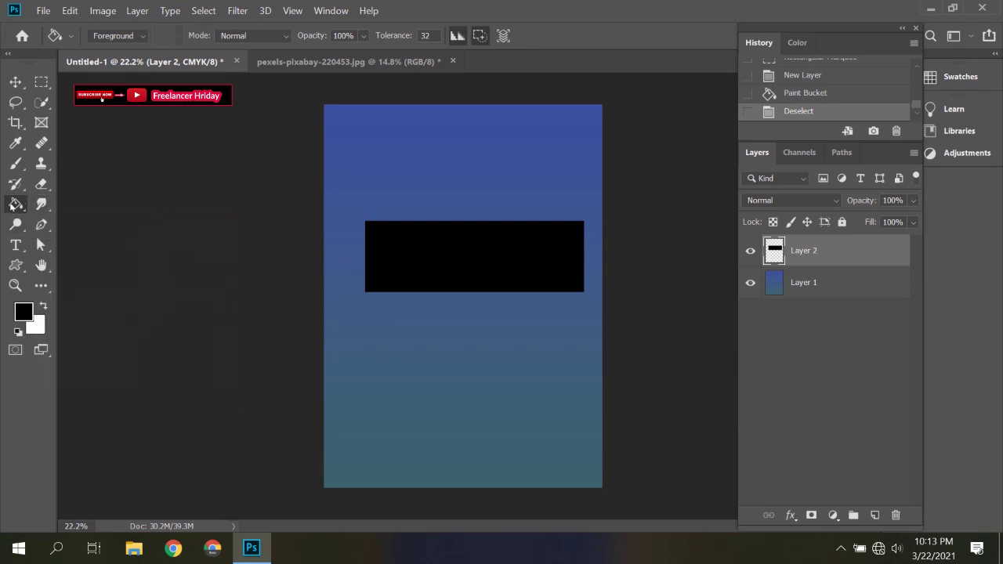
right_click(14, 204)
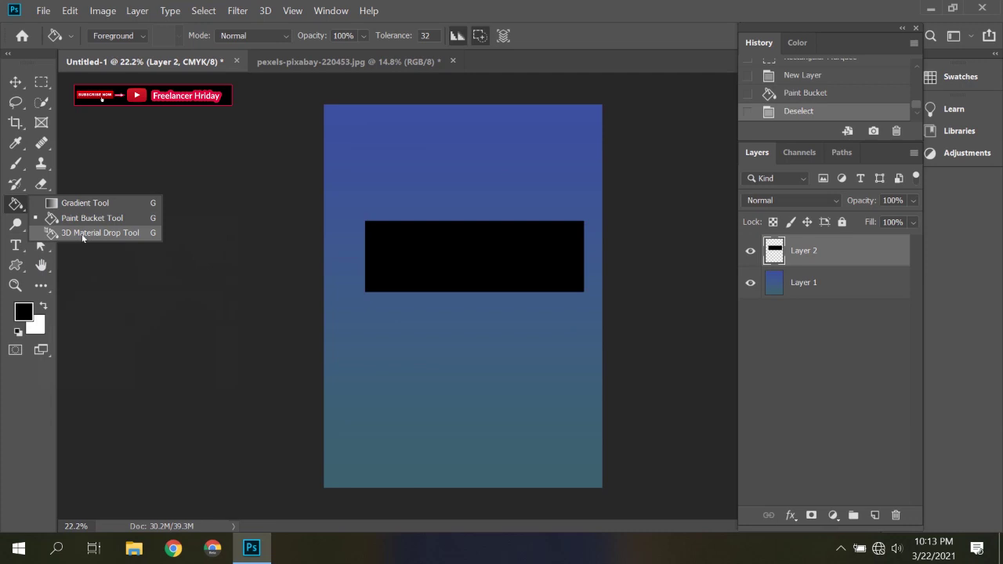
Pick the Blur Tool, open the pexels portrait, unlock Background as Layer 0, and enlarge the brush
left_click(15, 210)
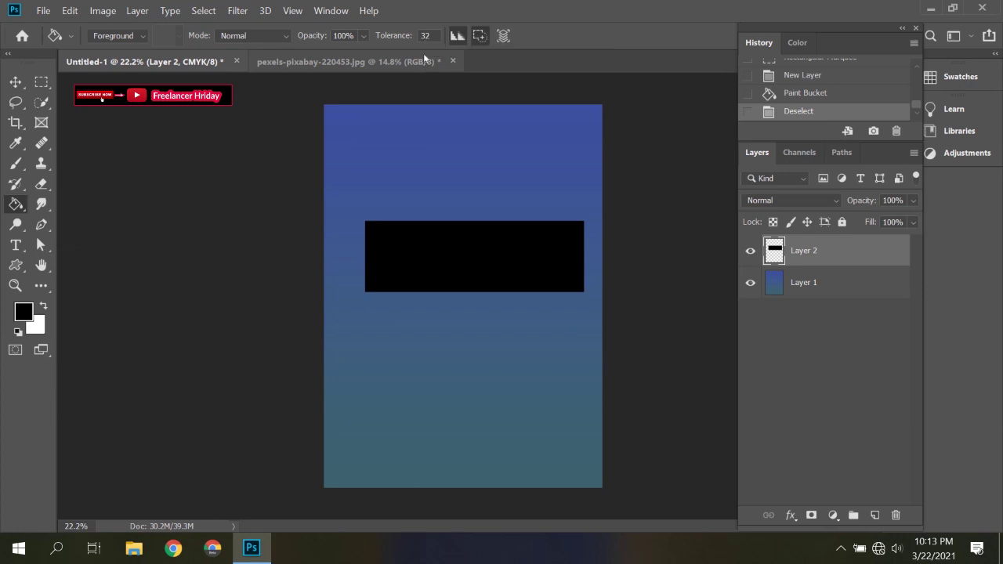
left_click(44, 205)
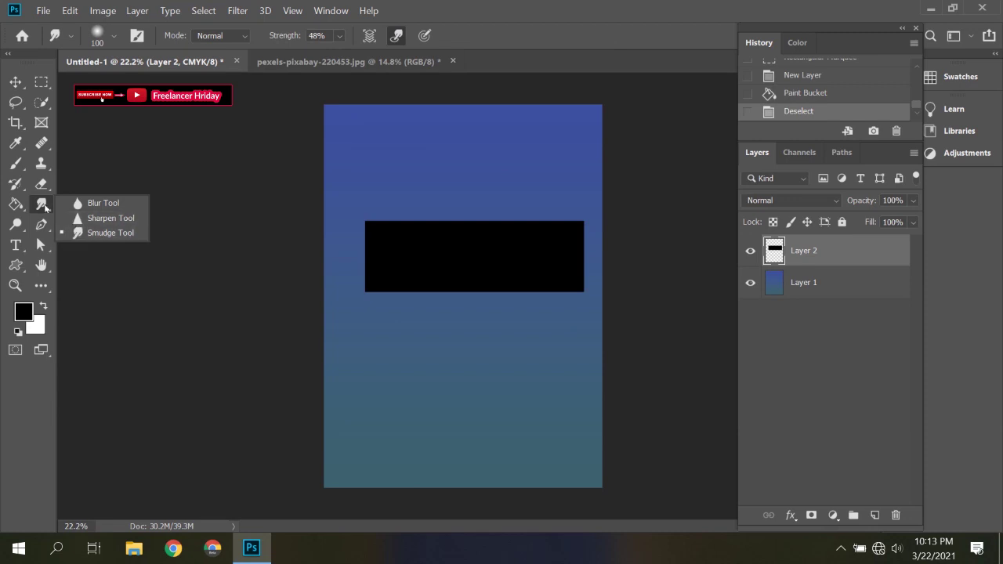
left_click(93, 202)
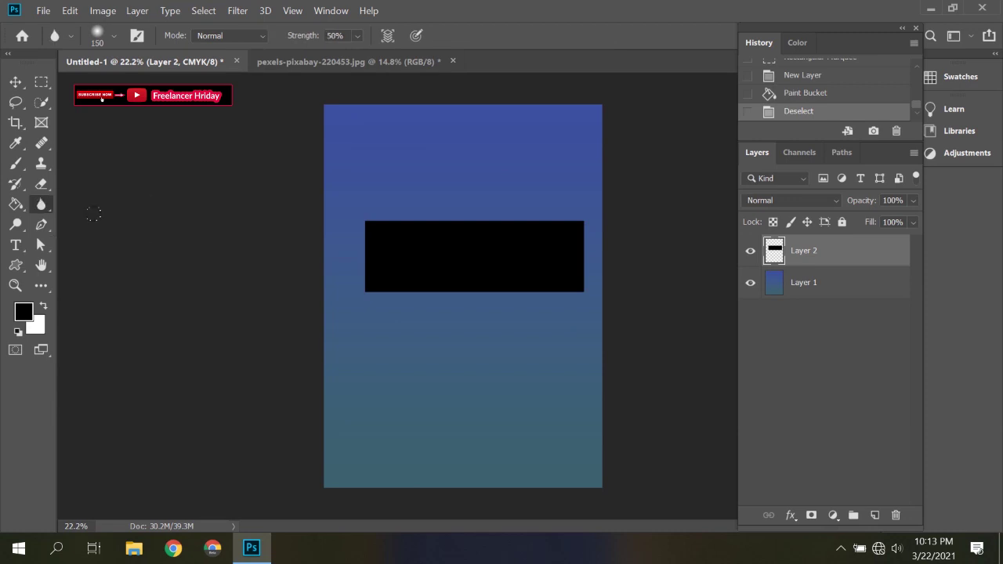
left_click(420, 68)
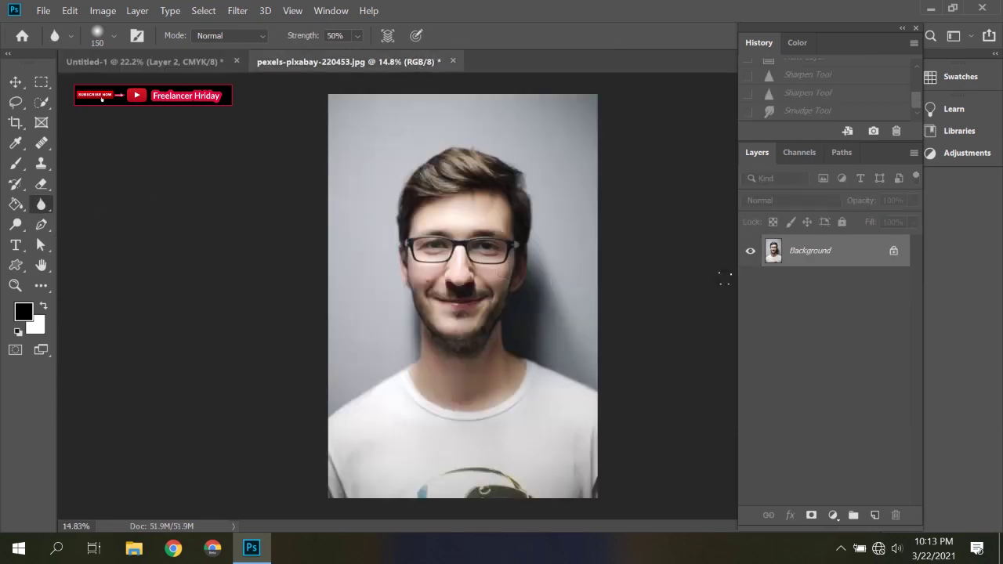
left_click(892, 252)
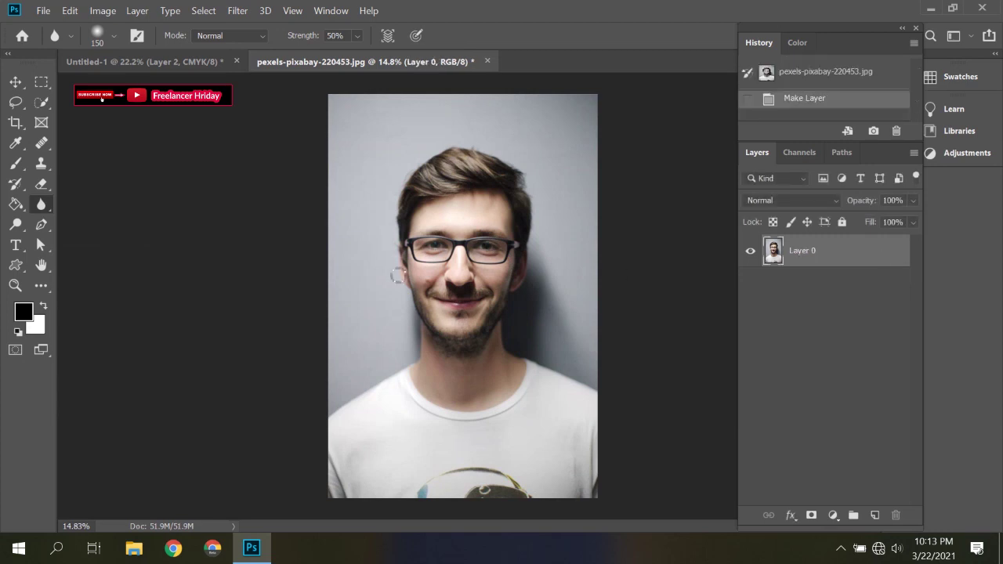
right_click(41, 205)
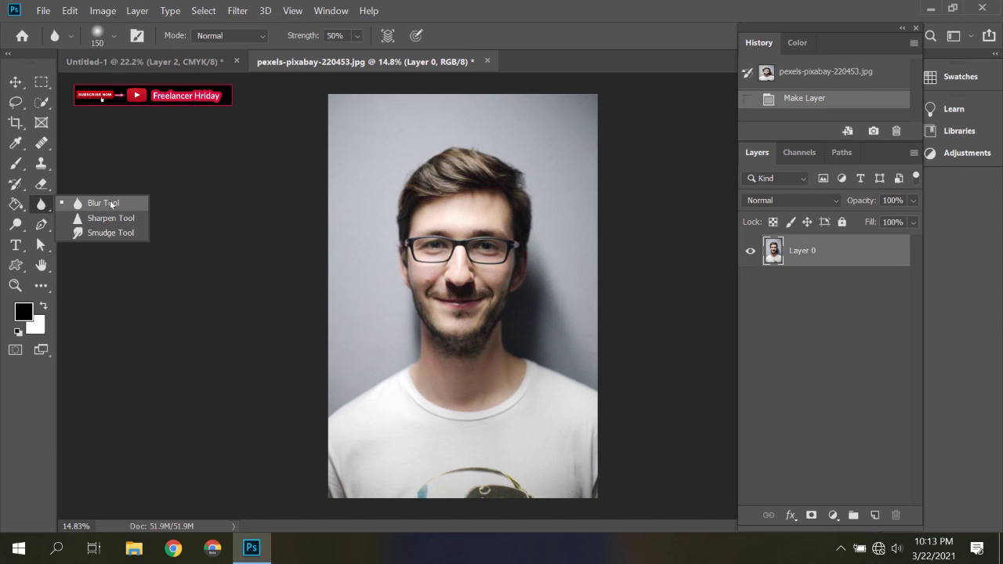
left_click(110, 203)
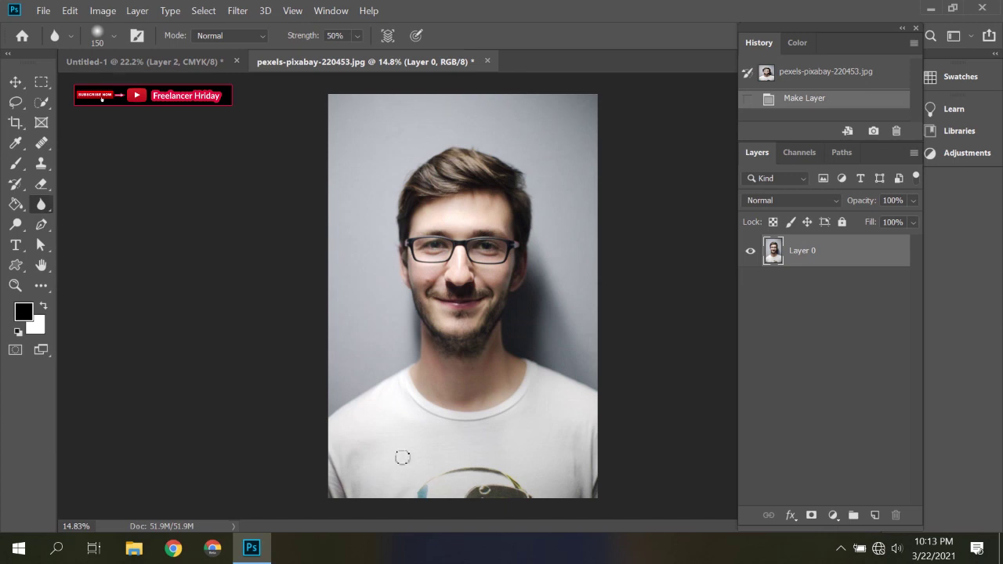
key("bracketright")
key("bracketright")
key("bracketright")
key("bracketright")
key("bracketright")
key("bracketright")
Zoom in and blur the shirt at lower right, part of the face, and near the right eye
scroll(517, 438, "up", 2)
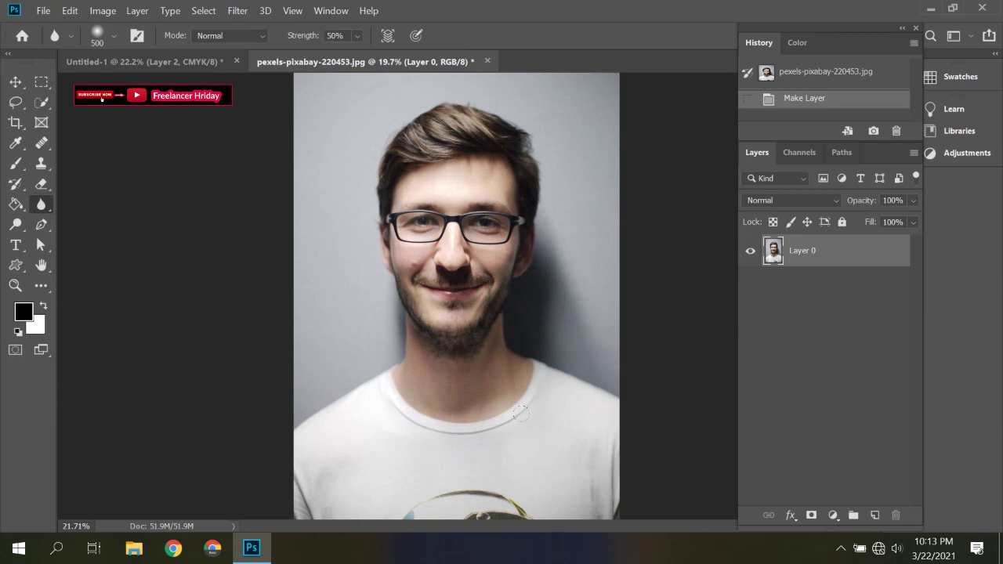
scroll(530, 413, "up", 3)
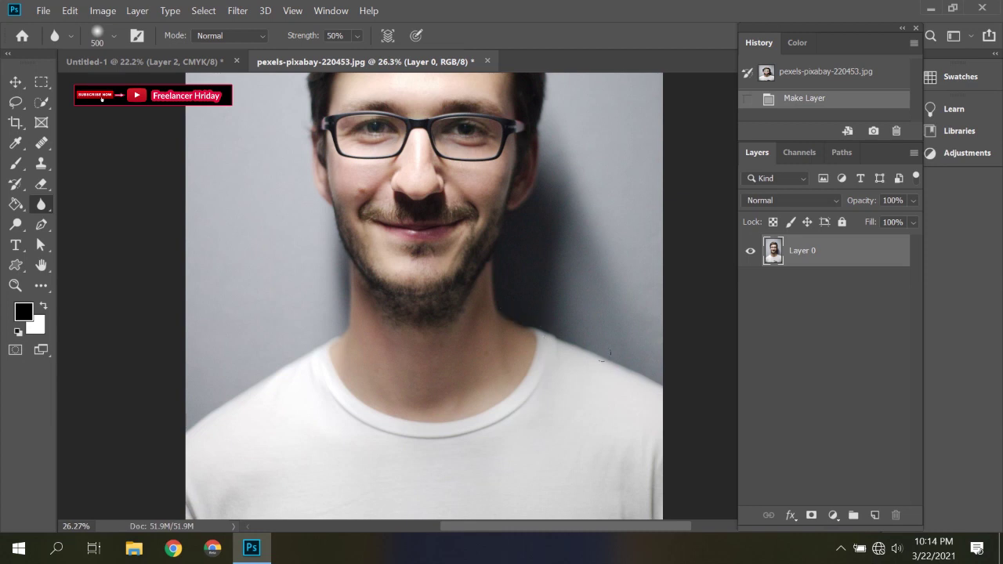
left_click_drag(671, 471, 600, 474)
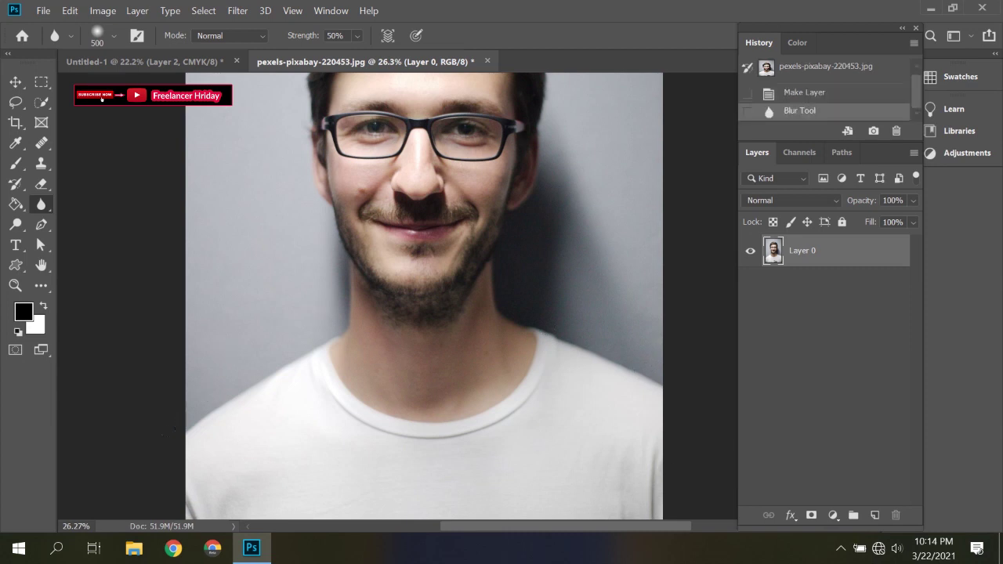
scroll(424, 296, "up", 2)
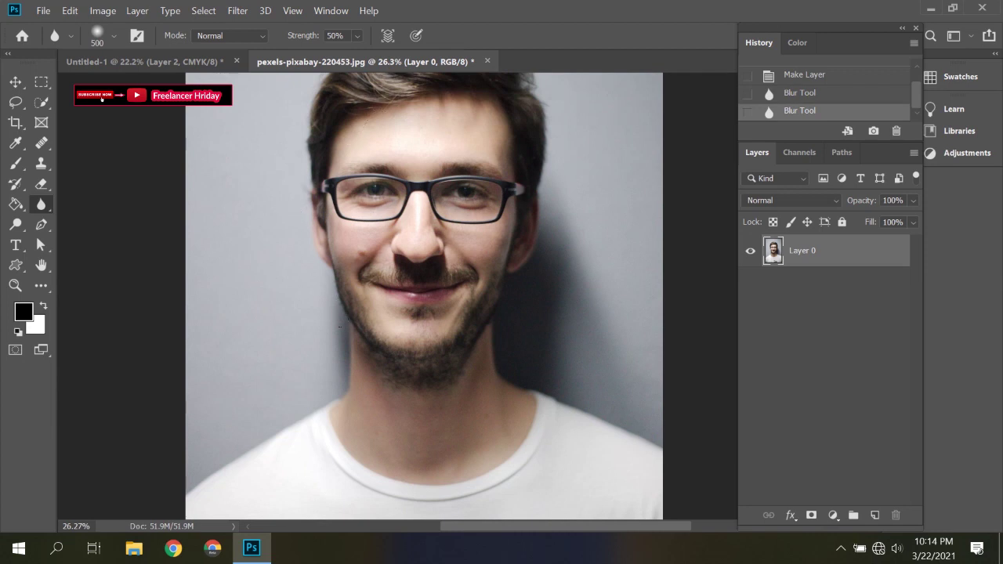
left_click_drag(362, 254, 446, 208)
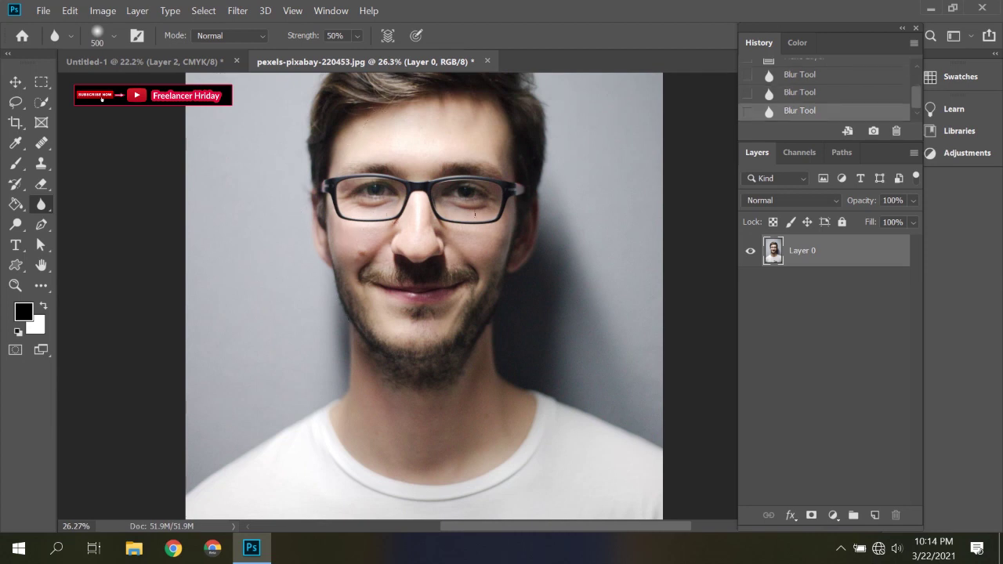
left_click(452, 202)
Blur over the nose once more, then sharpen spots on the face, cheek and near the nose
left_click_drag(407, 219, 396, 223)
right_click(42, 204)
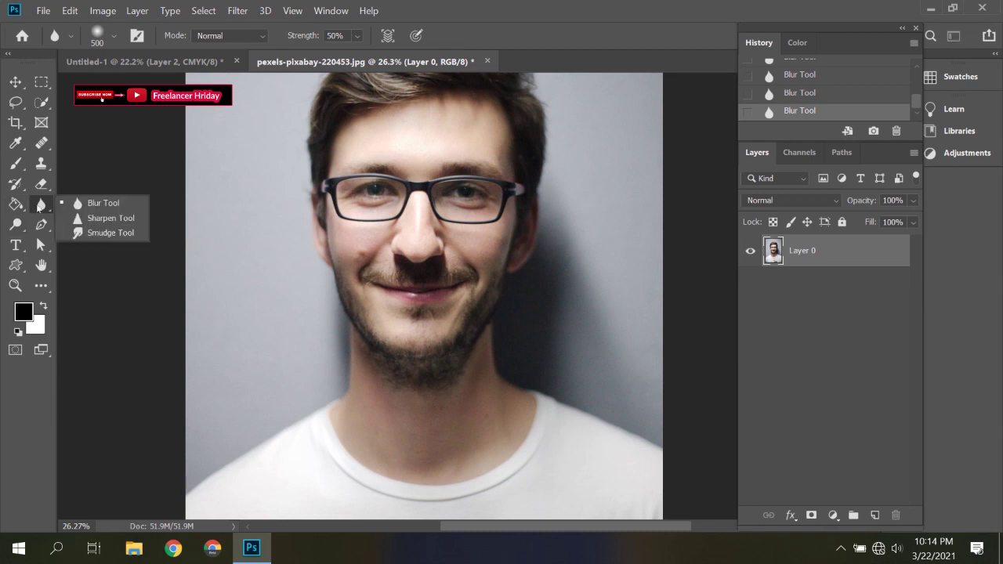
left_click(116, 220)
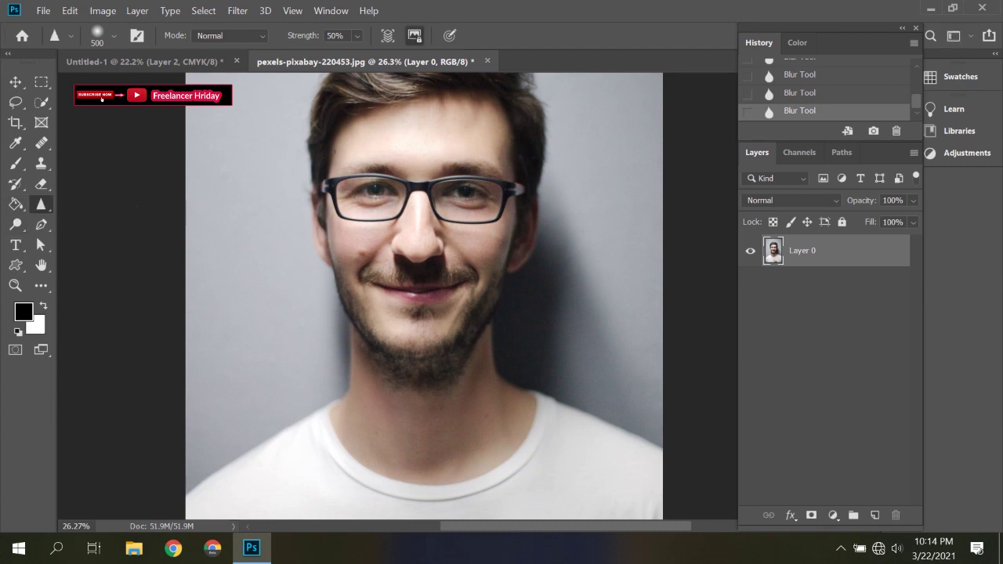
left_click(361, 290)
left_click(367, 253)
left_click(398, 259)
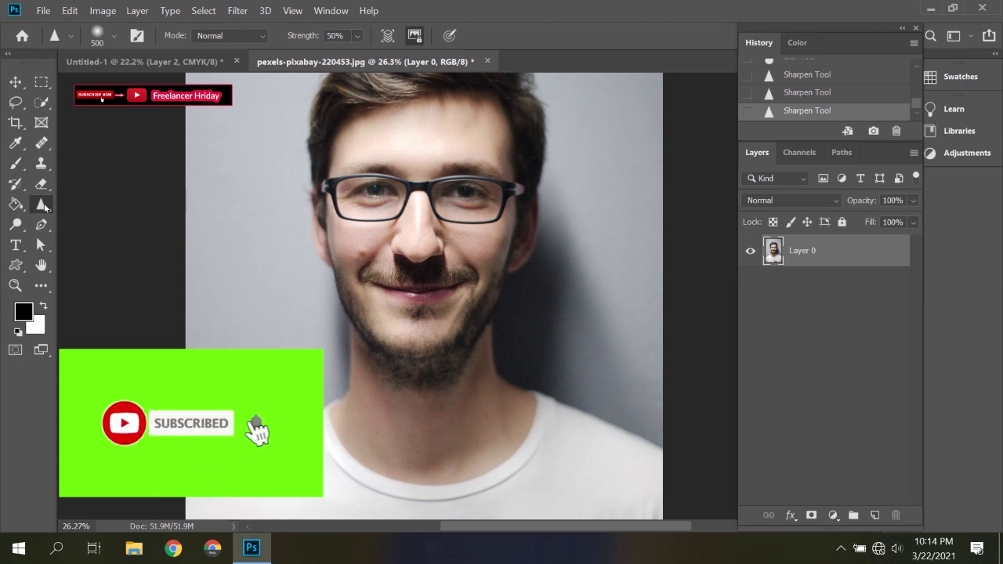
right_click(41, 204)
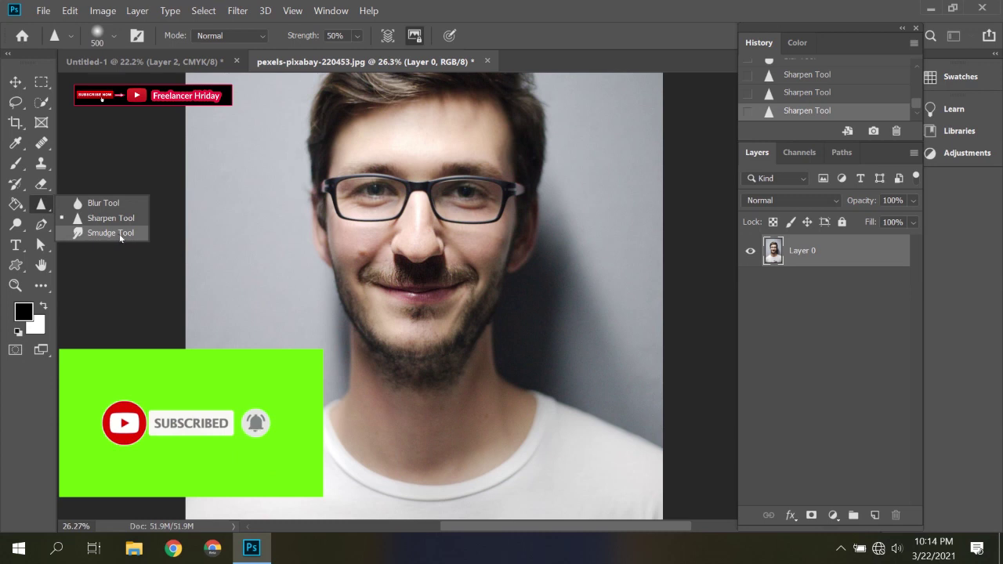
With the Smudge Tool, smear the beard edges downward along the jaw
left_click(117, 234)
scroll(382, 339, "down", 2)
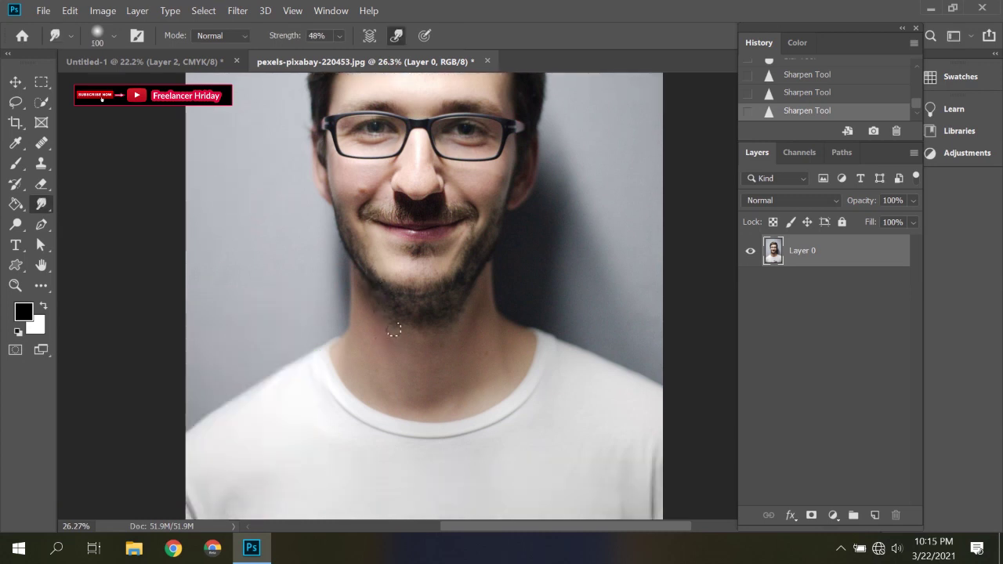
scroll(391, 332, "down", 2)
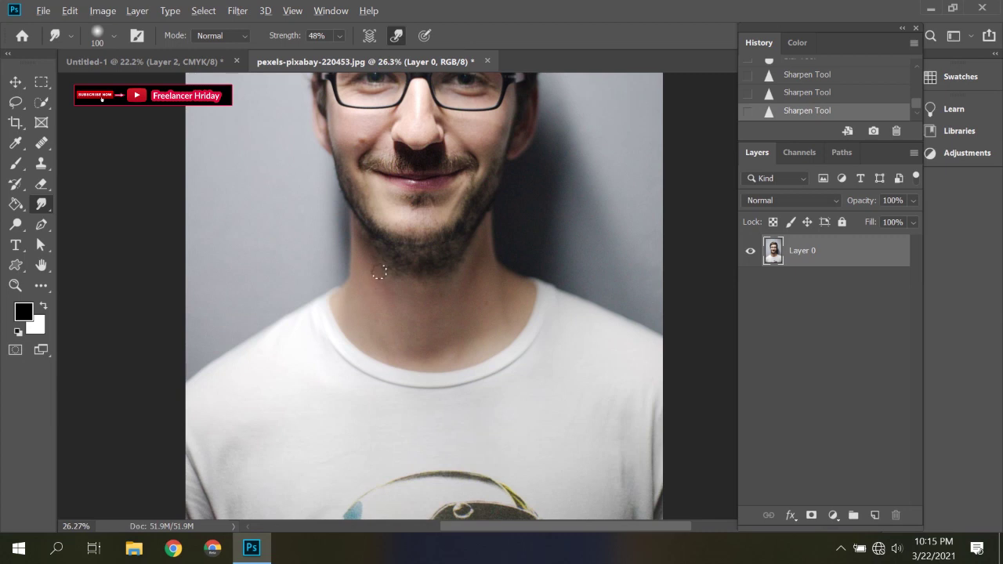
scroll(378, 264, "up", 3)
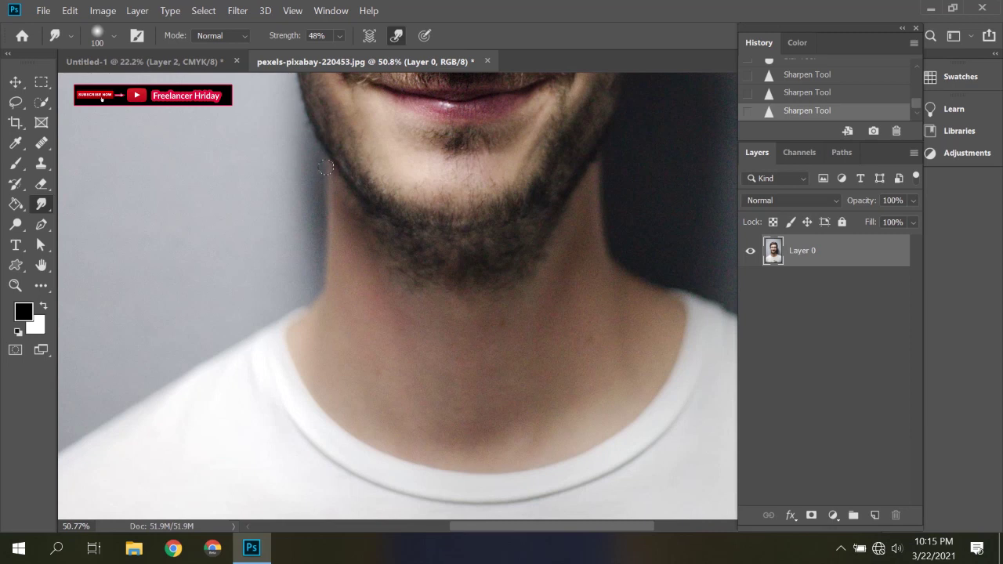
left_click_drag(327, 168, 324, 274)
mouse_move(335, 188)
left_mouse_down()
mouse_move(321, 298)
mouse_move(247, 324)
mouse_move(260, 328)
left_mouse_up()
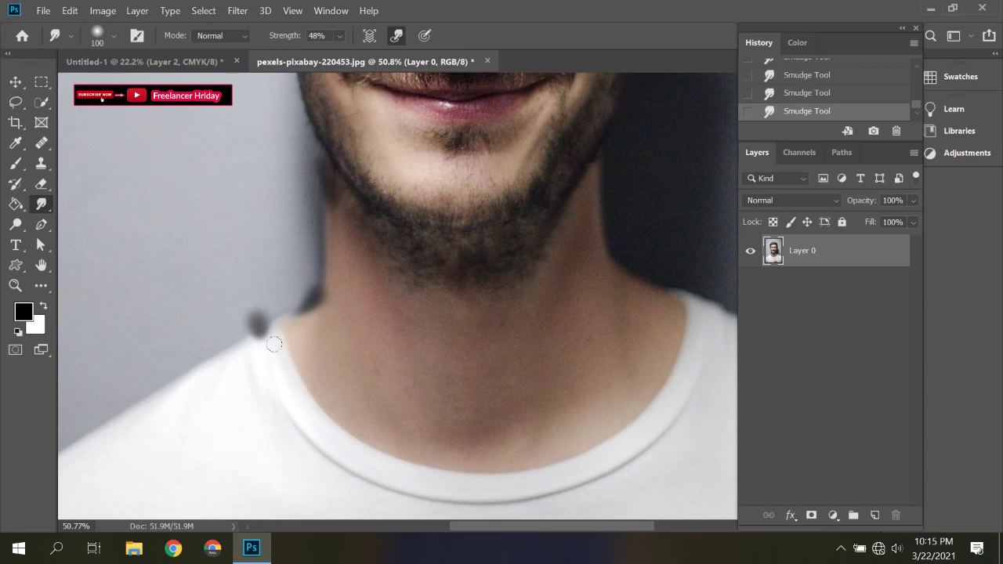
Make white the foreground colour and smear the shoulder and neck edges into the background
left_click(43, 306)
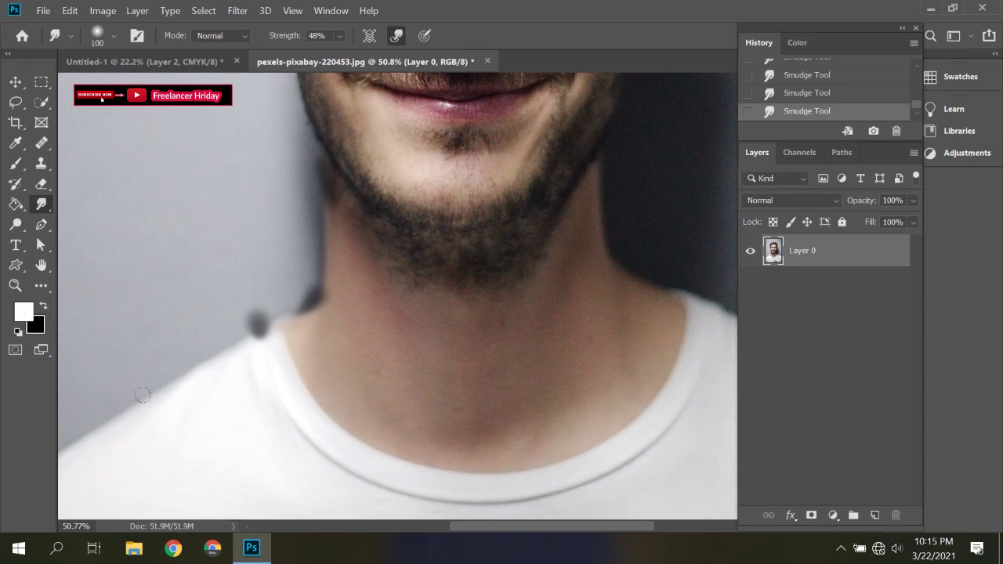
left_click_drag(224, 347, 69, 443)
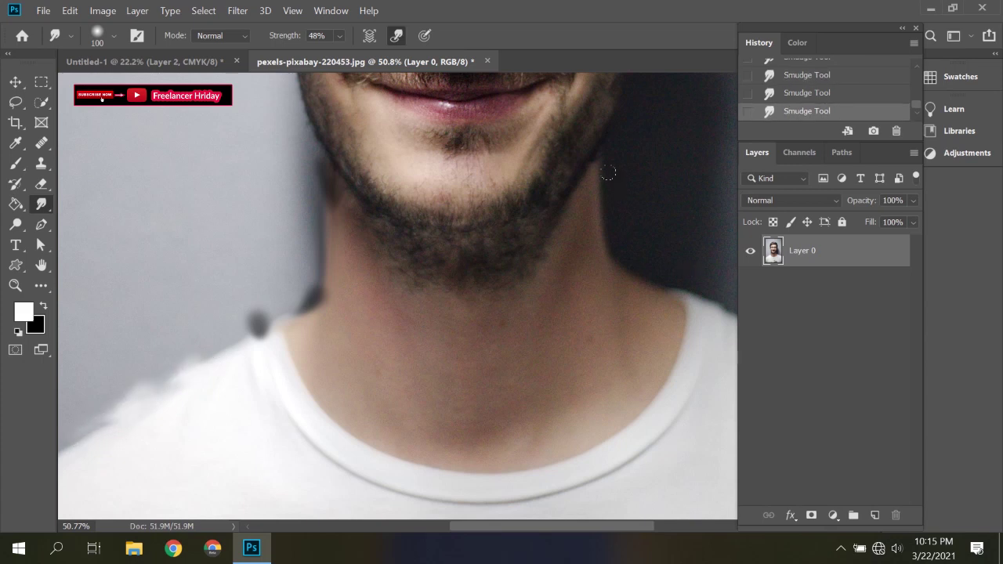
left_click_drag(607, 172, 605, 200)
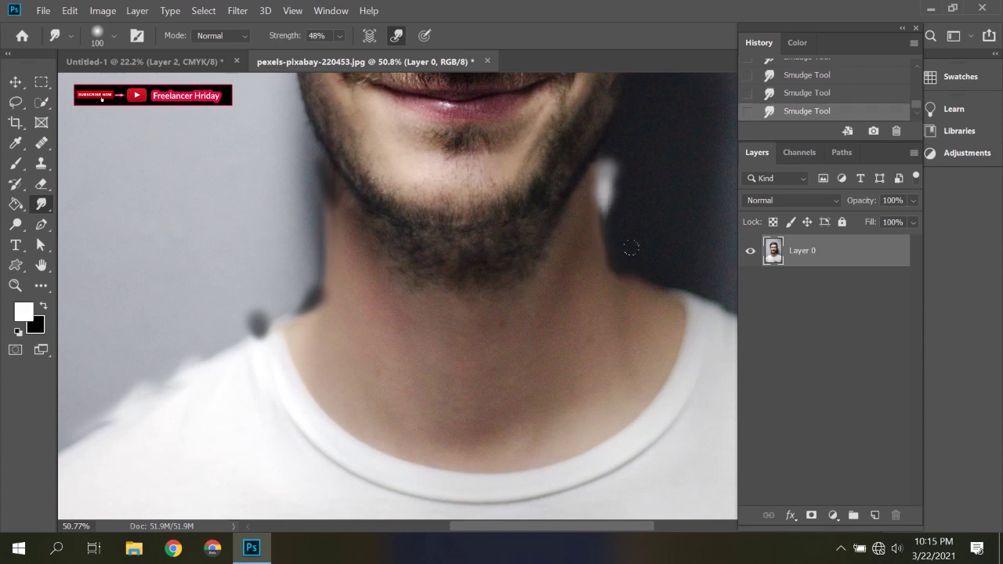
scroll(633, 244, "down", 3)
scroll(638, 241, "down", 2)
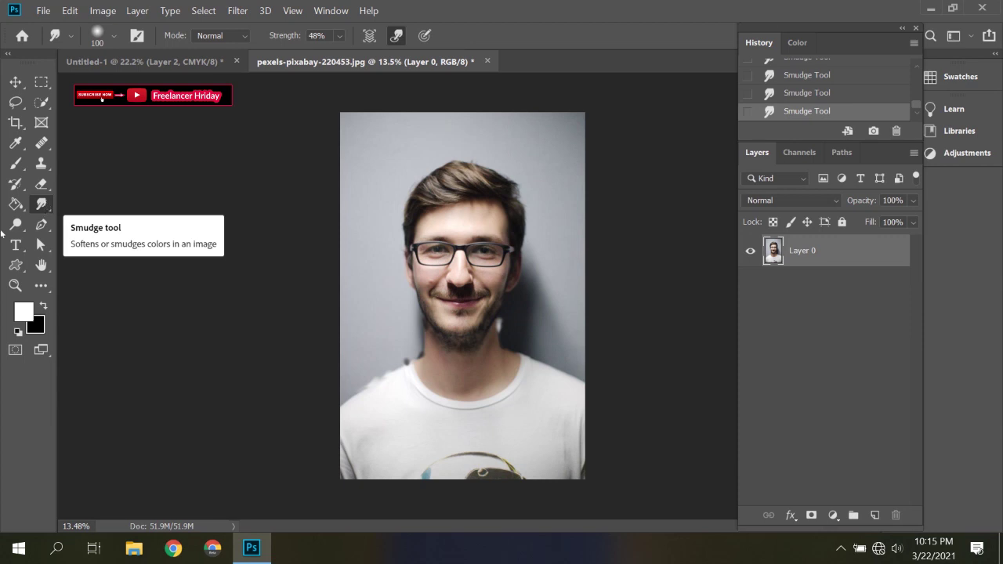
Show the Dodge, Burn and Sponge tool choices from the toolbar
left_click(20, 224)
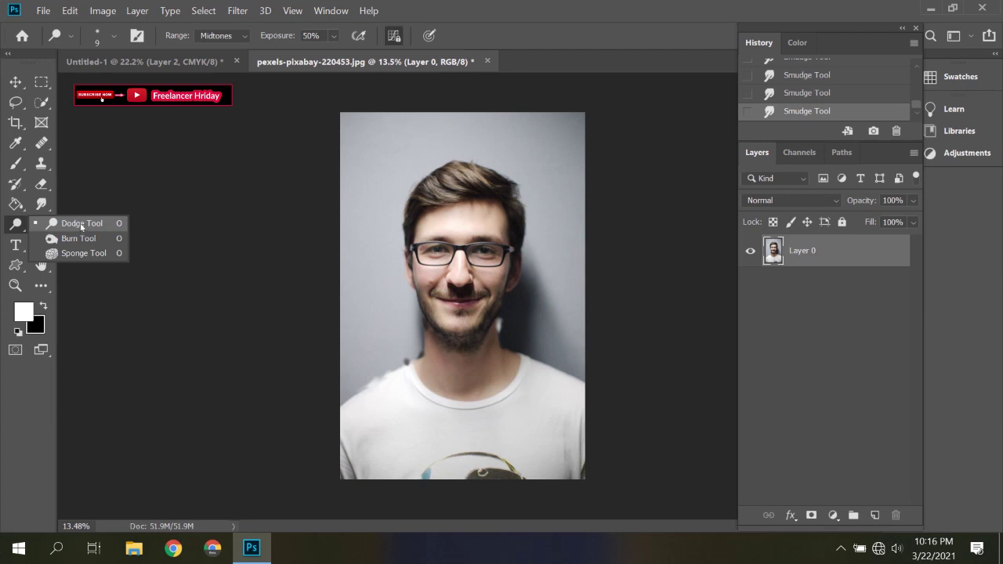
Choose the Dodge Tool, set the brush size to 100 px, then enlarge it to 250
left_click(81, 224)
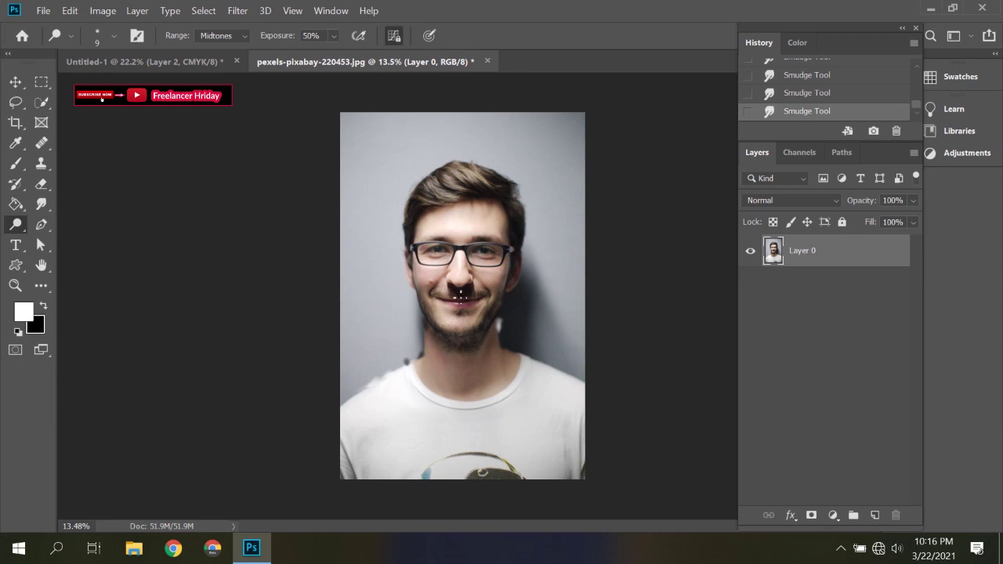
left_click(116, 37)
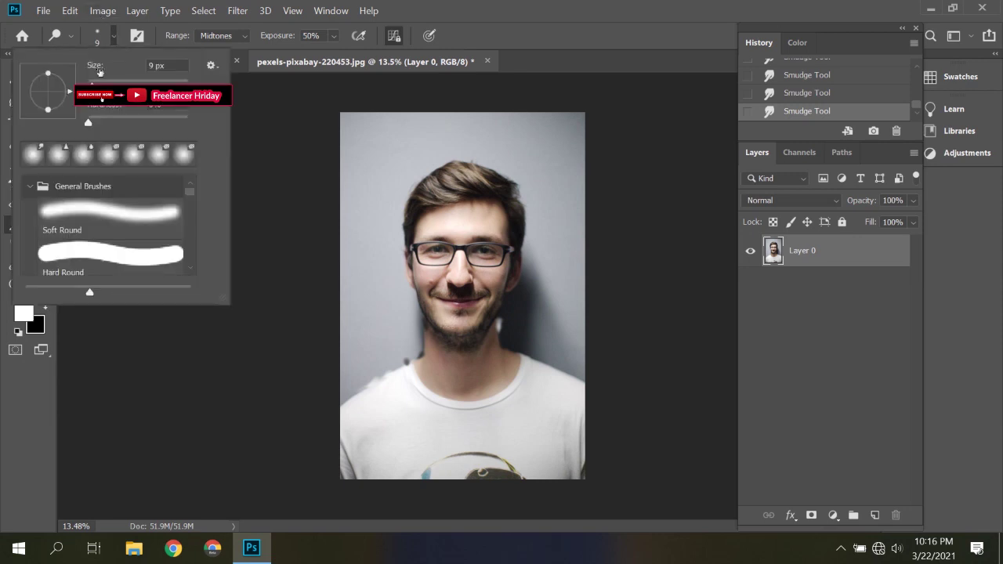
type("120")
key("Return")
type("94")
key("Return")
key("Up")
key("Return")
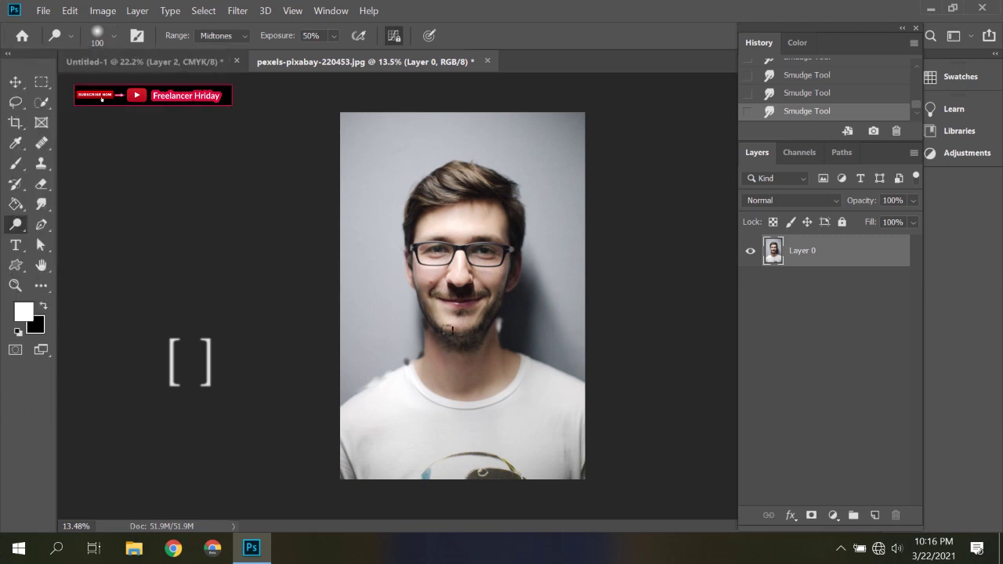
key("bracketright")
key("bracketright")
key("bracketright")
key("bracketright")
key("bracketright")
key("bracketright")
key("bracketright")
Dodge the face, neck, cheeks, forehead and beard with clicks and brush strokes to lighten them
left_click(500, 306)
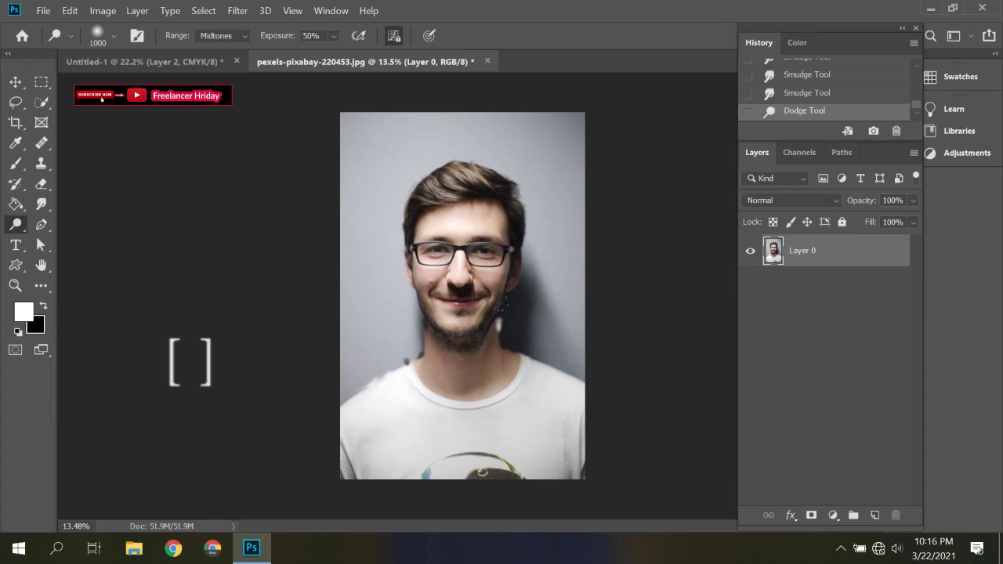
left_click(499, 325)
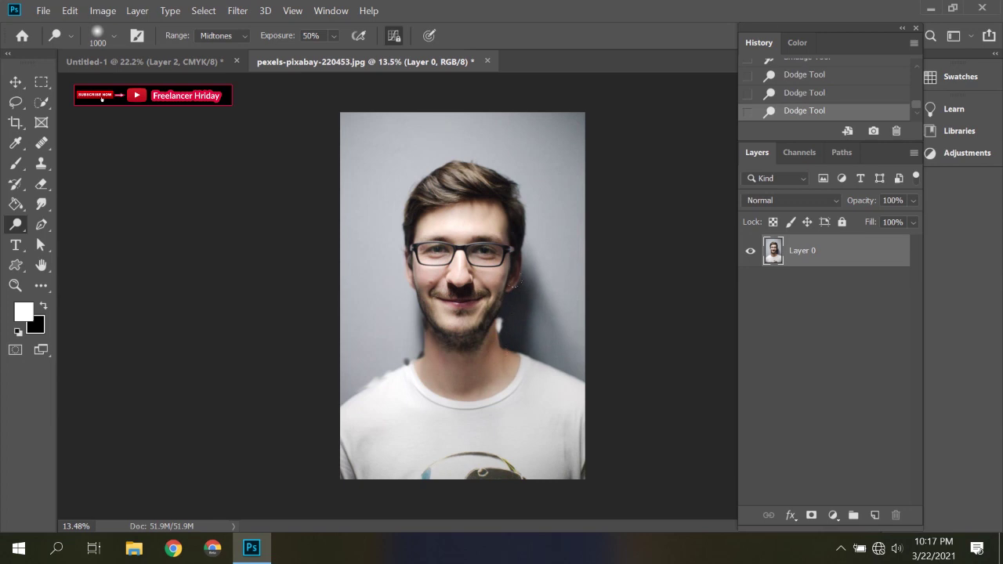
left_click(543, 290)
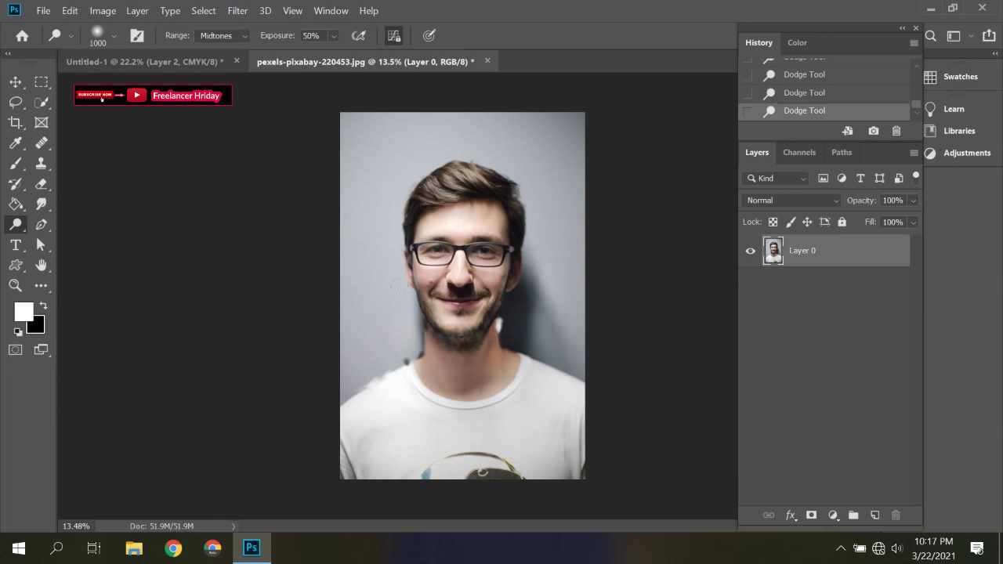
left_click(482, 298)
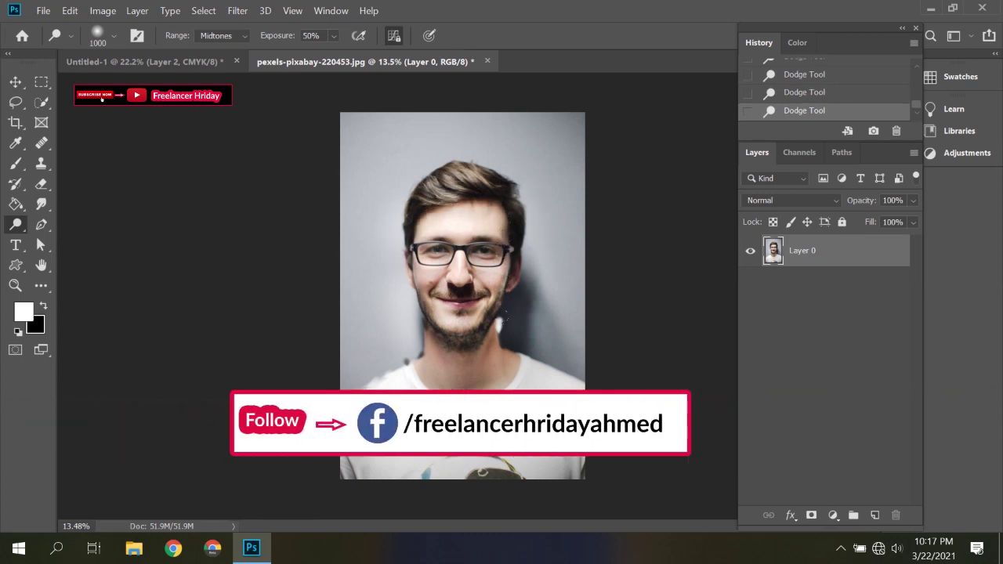
left_click_drag(452, 230, 501, 284)
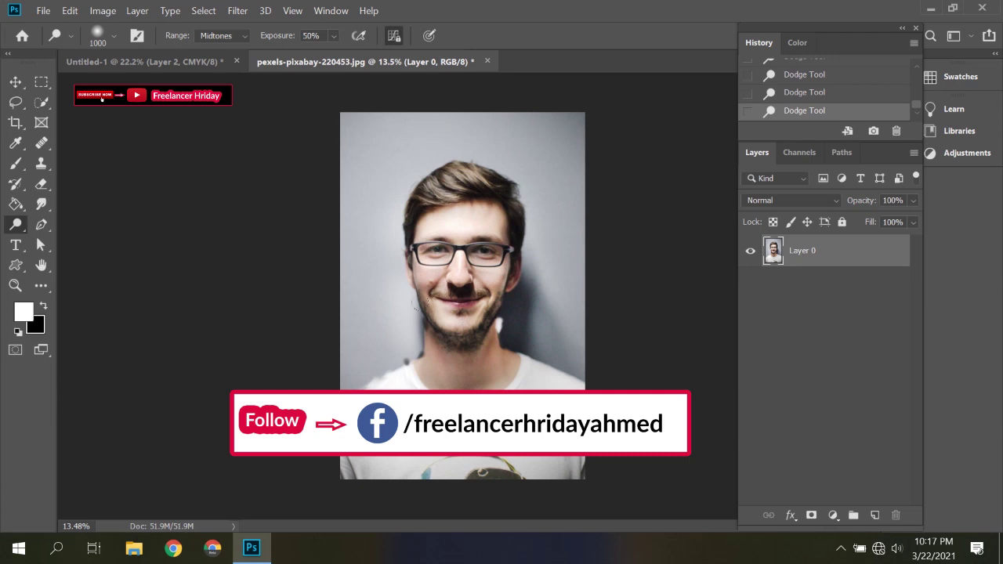
left_click_drag(417, 288, 458, 235)
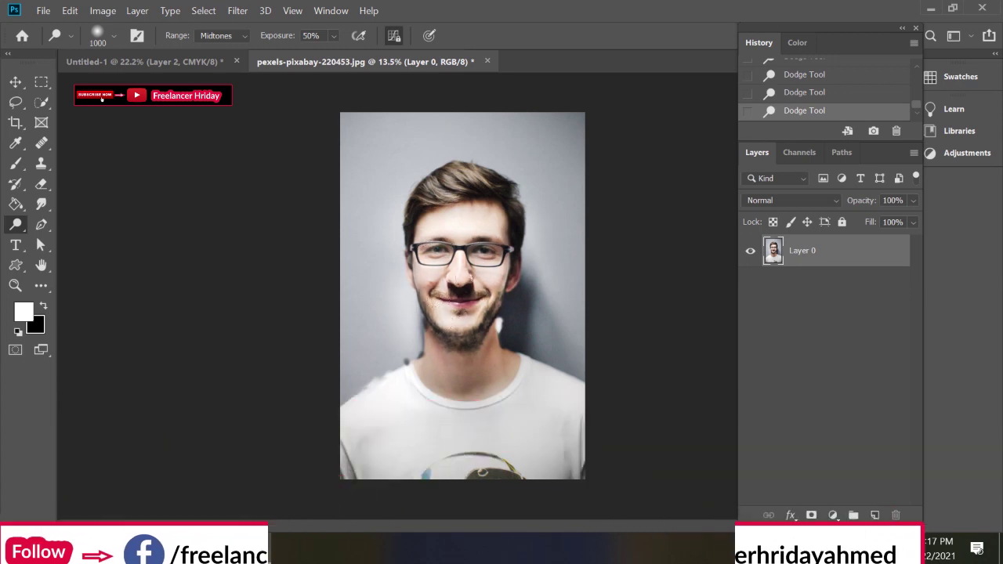
left_click_drag(486, 210, 445, 320)
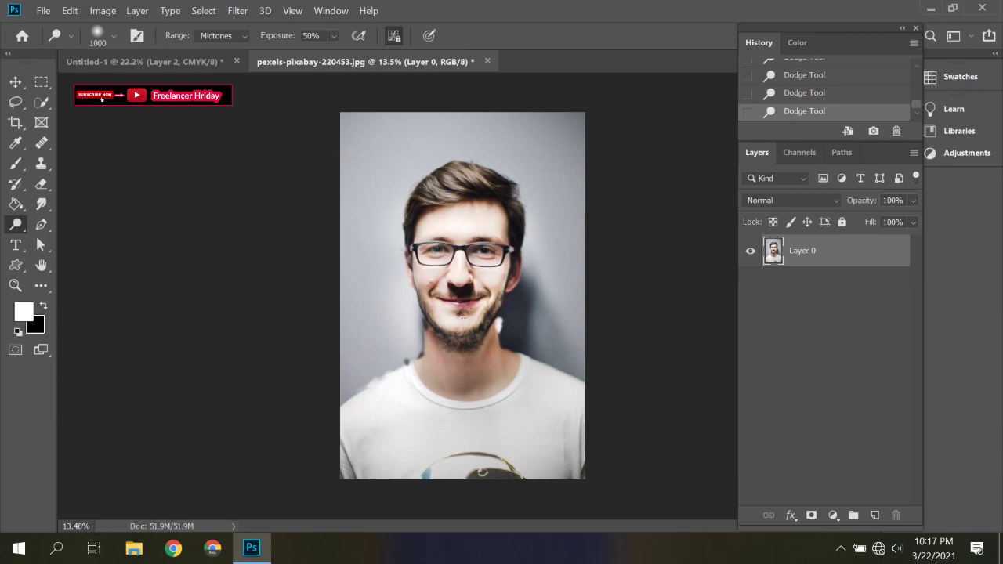
mouse_move(427, 219)
left_mouse_down()
mouse_move(463, 211)
mouse_move(519, 339)
left_mouse_up()
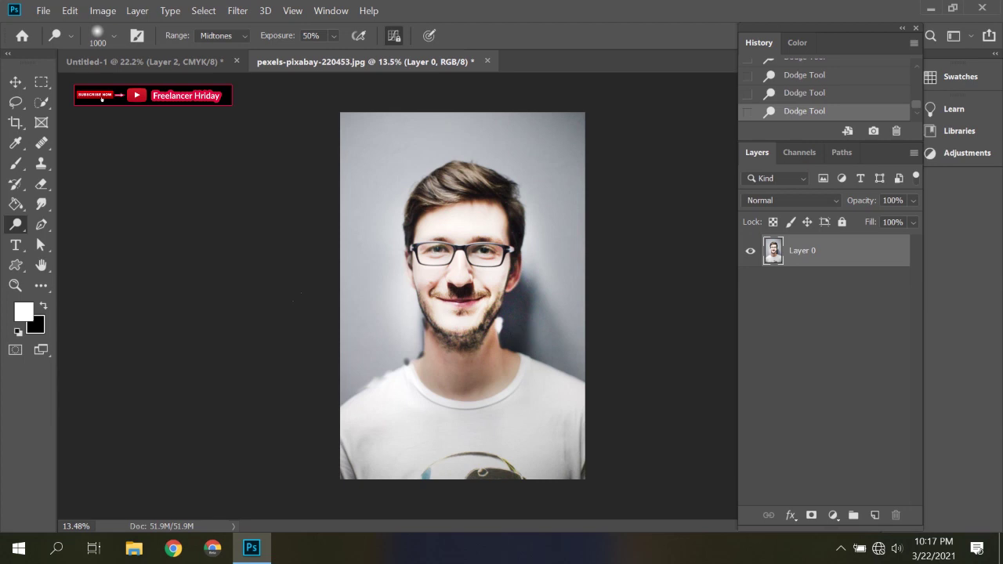
right_click(16, 225)
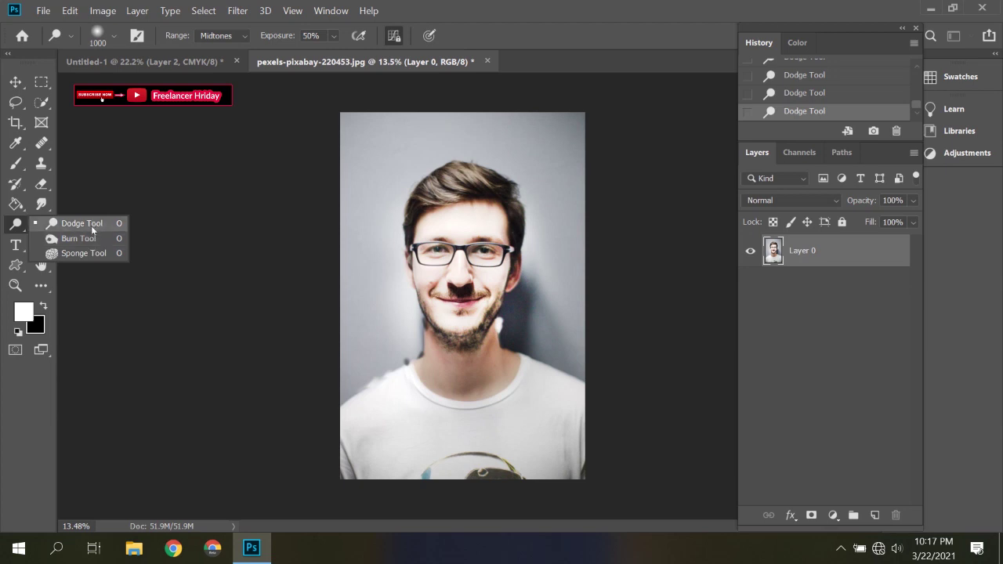
Switch to the Burn Tool and enlarge the brush three sizes
left_click(92, 240)
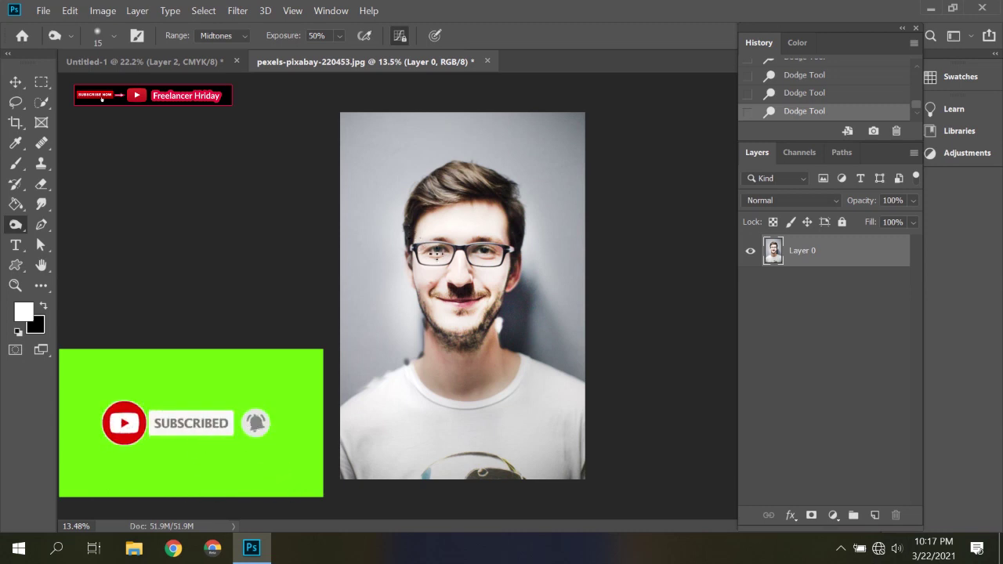
key("bracketright")
key("bracketright")
key("bracketright")
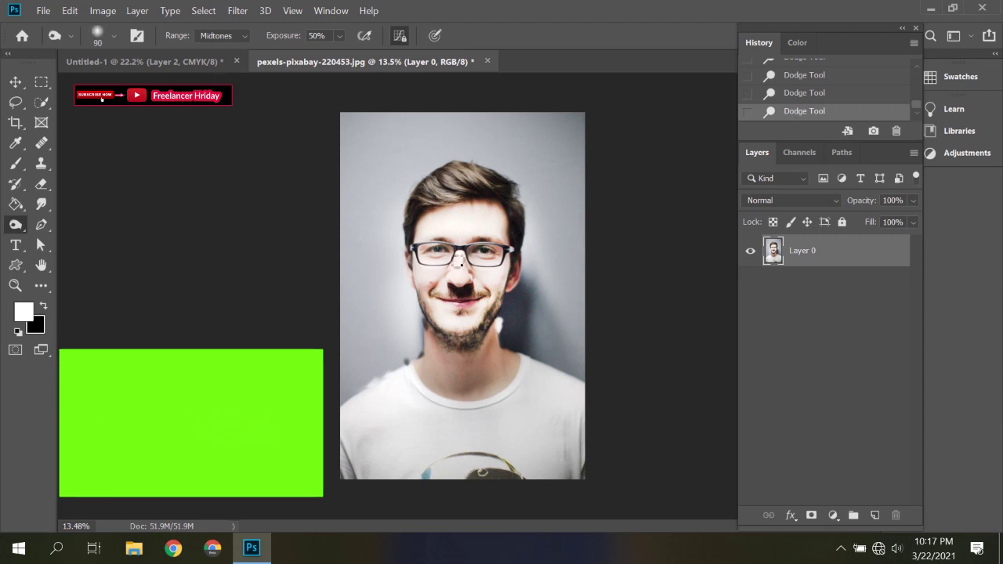
key("bracketright")
key("bracketright")
key("bracketright")
key("bracketright")
key("bracketright")
key("bracketright")
key("bracketright")
key("bracketright")
key("bracketright")
key("bracketright")
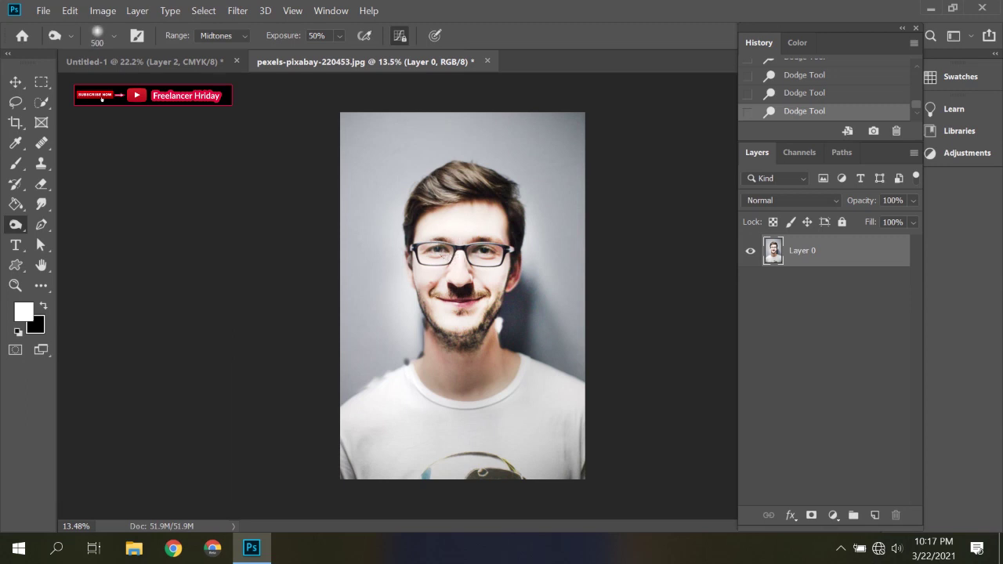
key("bracketright")
key("bracketright")
Burn the nose, mouth, cheeks and chin to darken them
left_click(462, 298)
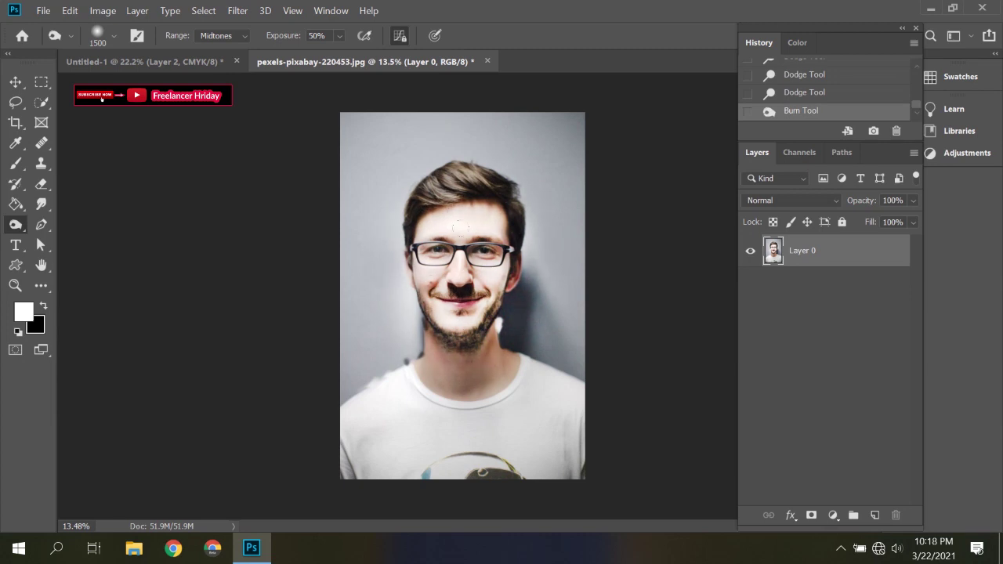
left_click(447, 286)
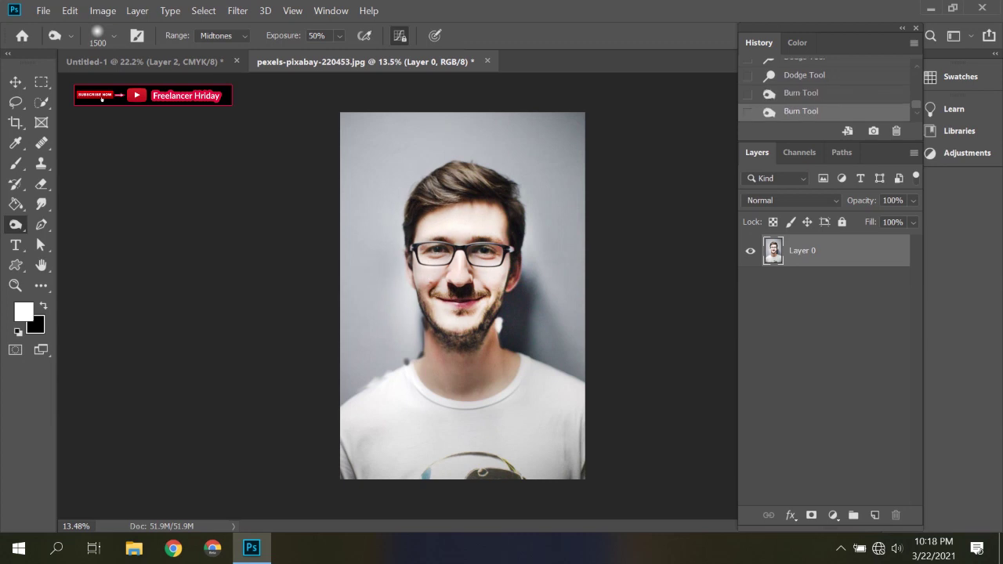
left_click(442, 222)
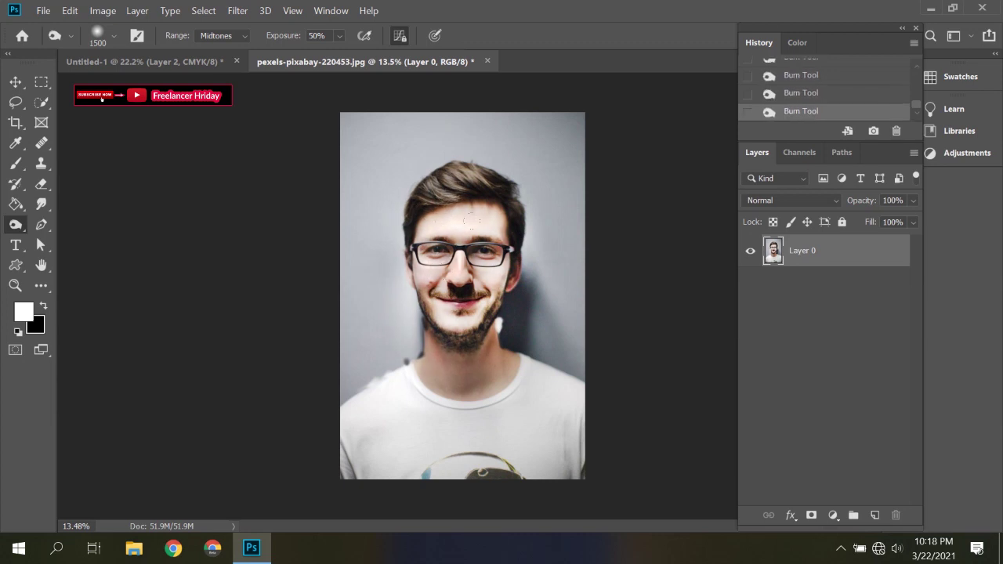
left_click_drag(470, 222, 502, 298)
left_click_drag(485, 207, 477, 260)
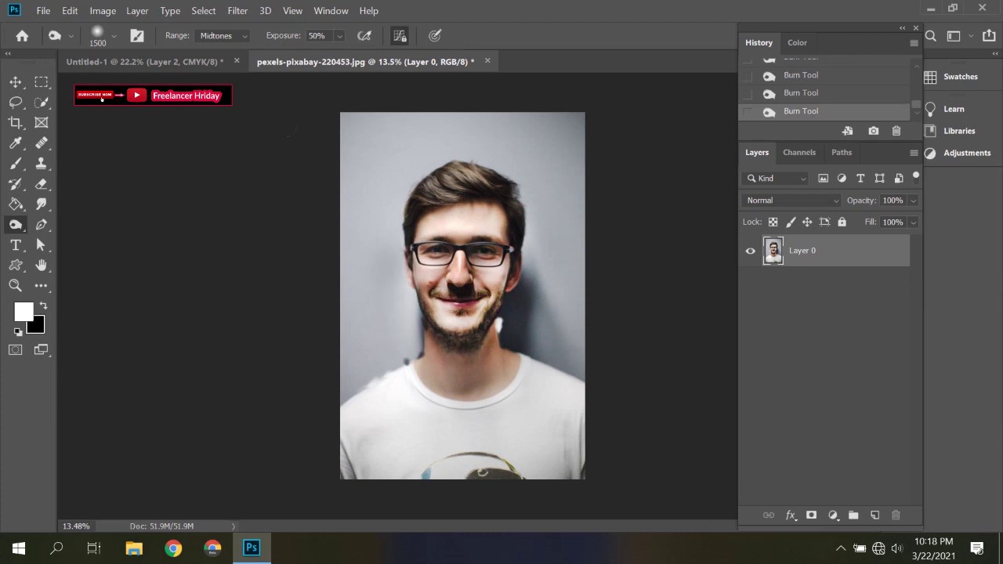
Burn the hair, beard and jaw in Shadows range, then the cheeks and mouth in Highlights
left_click(230, 34)
left_click(229, 50)
mouse_move(427, 196)
left_mouse_down()
mouse_move(514, 282)
mouse_move(502, 196)
left_mouse_up()
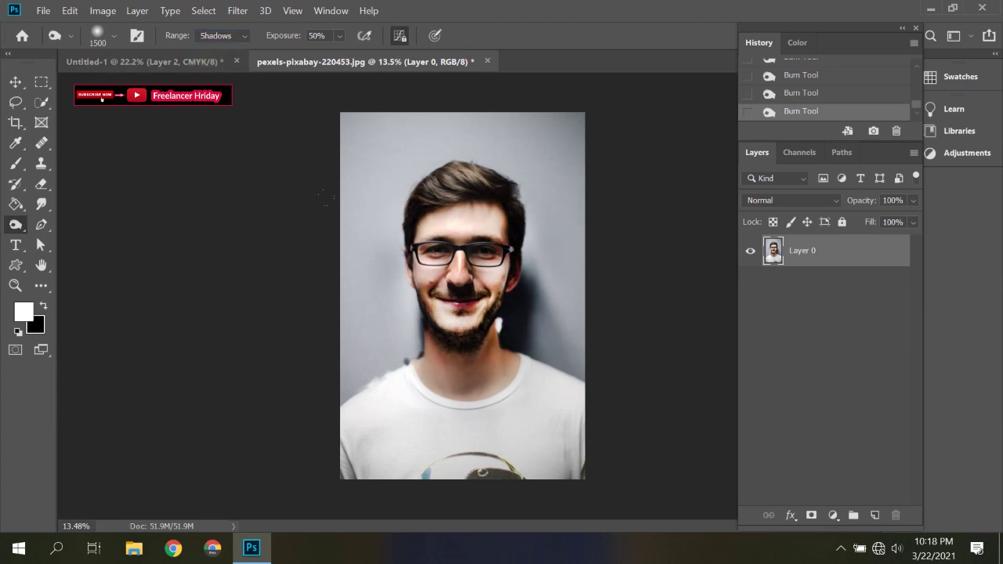
left_click(216, 36)
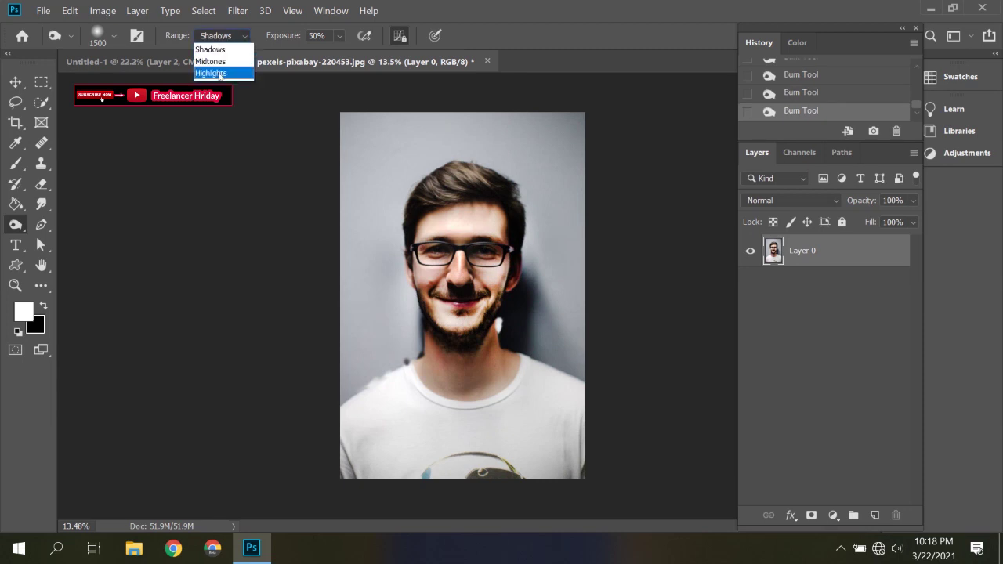
left_click(219, 73)
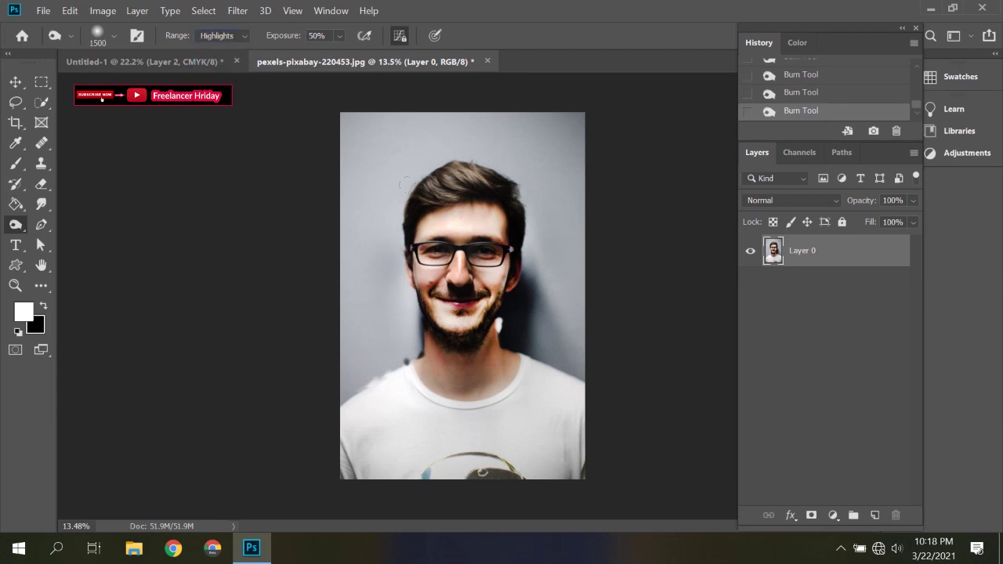
left_click_drag(401, 273, 489, 285)
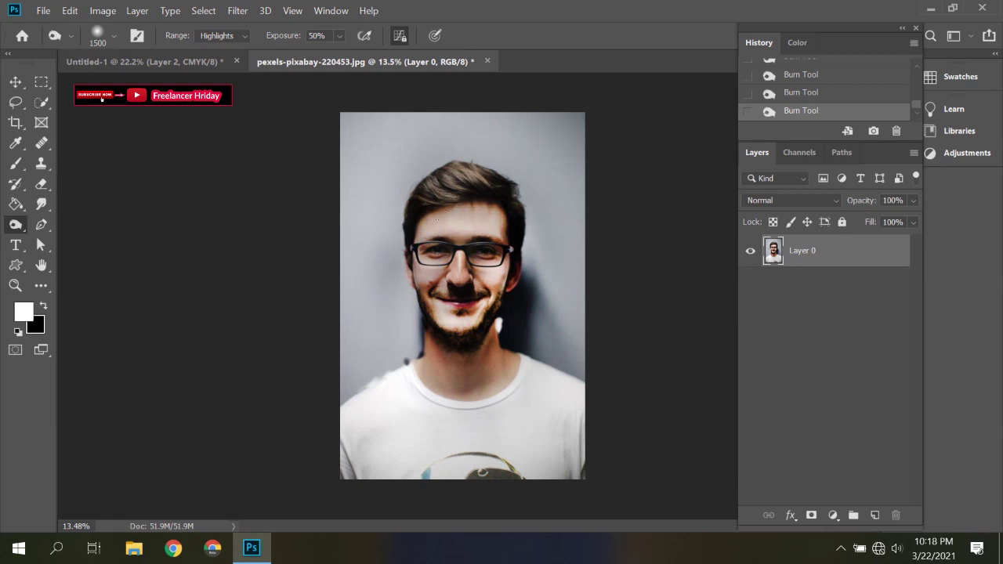
Set the burn range back to Midtones, leaving Exposure at 50%
left_click(230, 37)
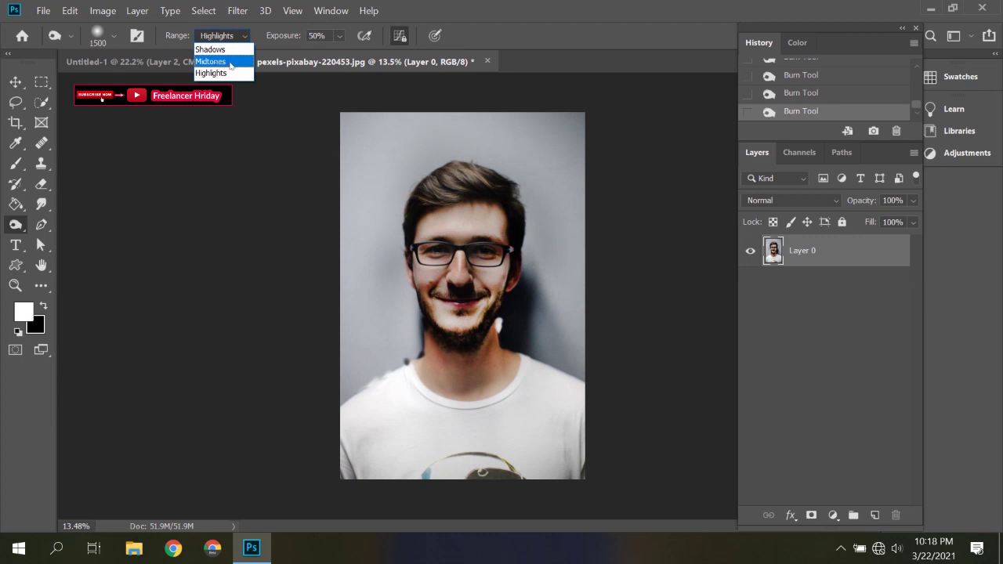
left_click(229, 62)
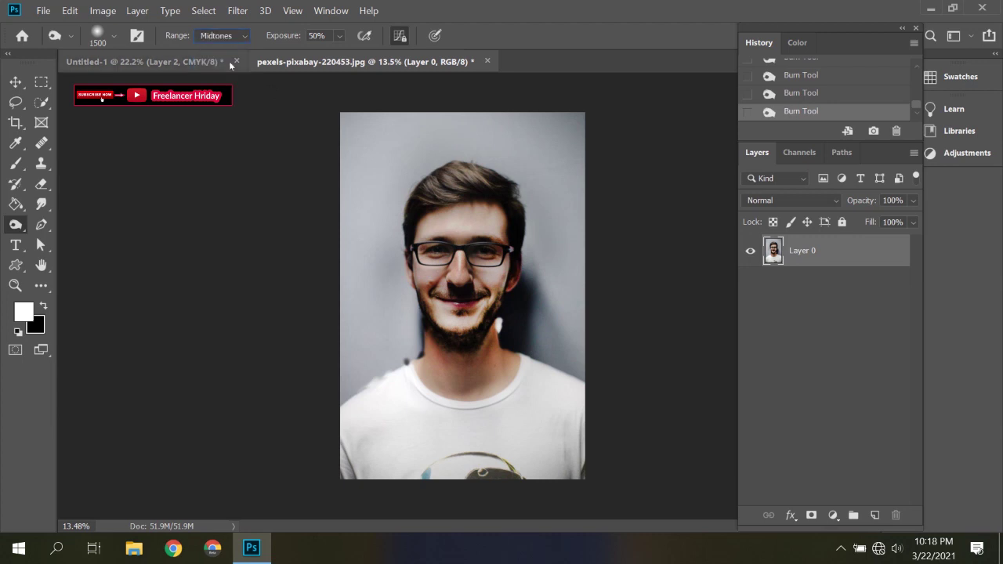
left_click(340, 36)
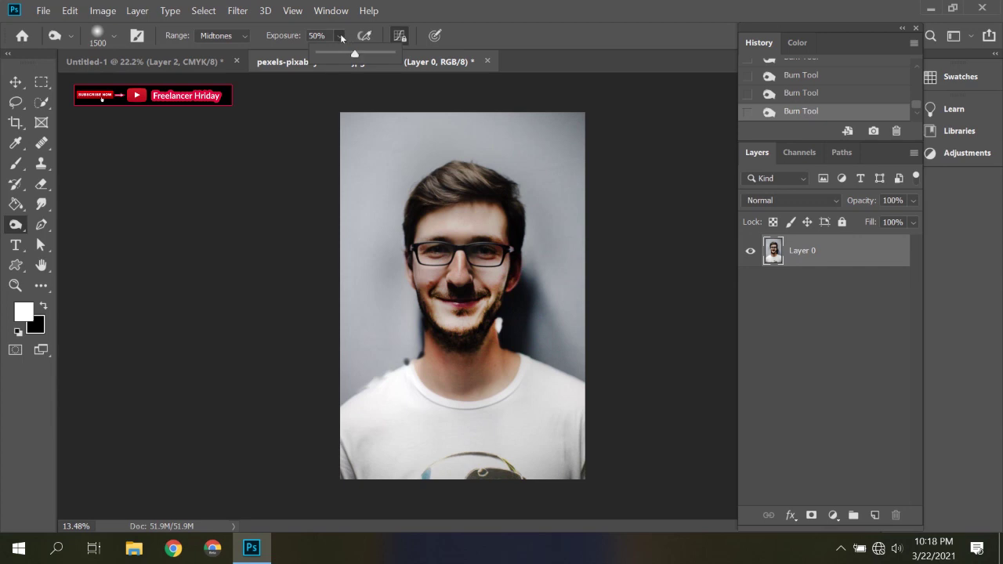
left_click(340, 36)
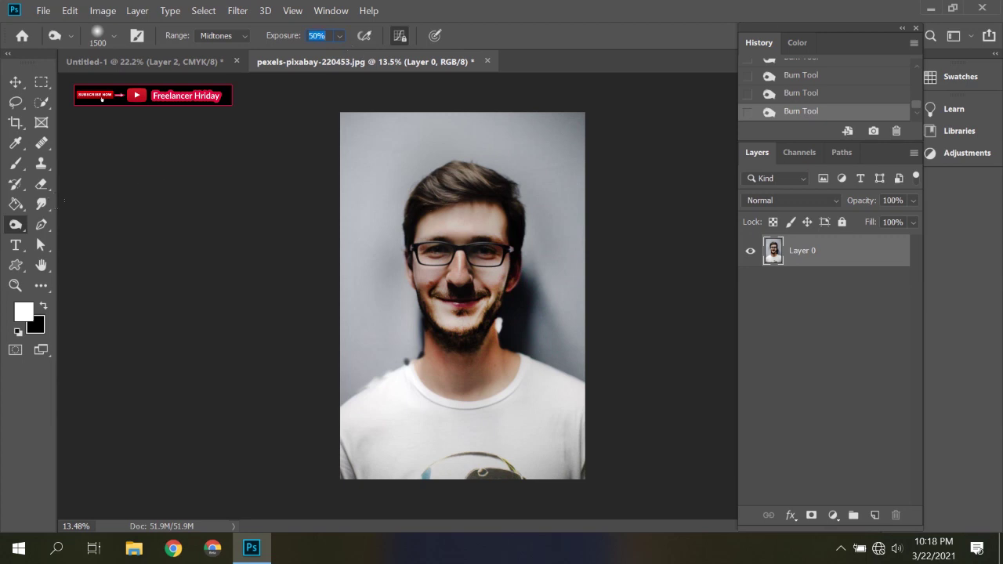
Desaturate the photo's sides, red lips and mouth area with the Sponge Tool at 50% flow
right_click(16, 225)
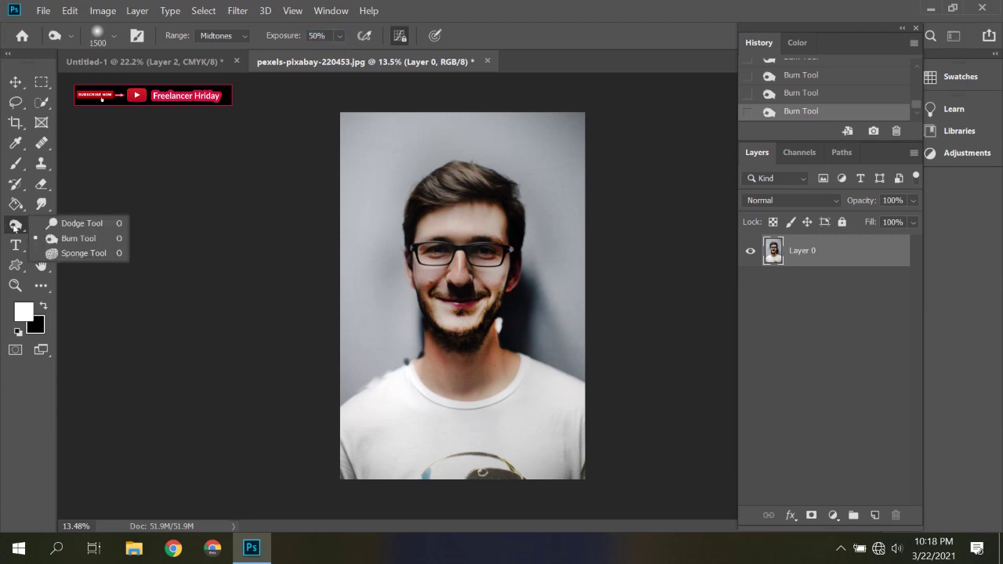
left_click(86, 256)
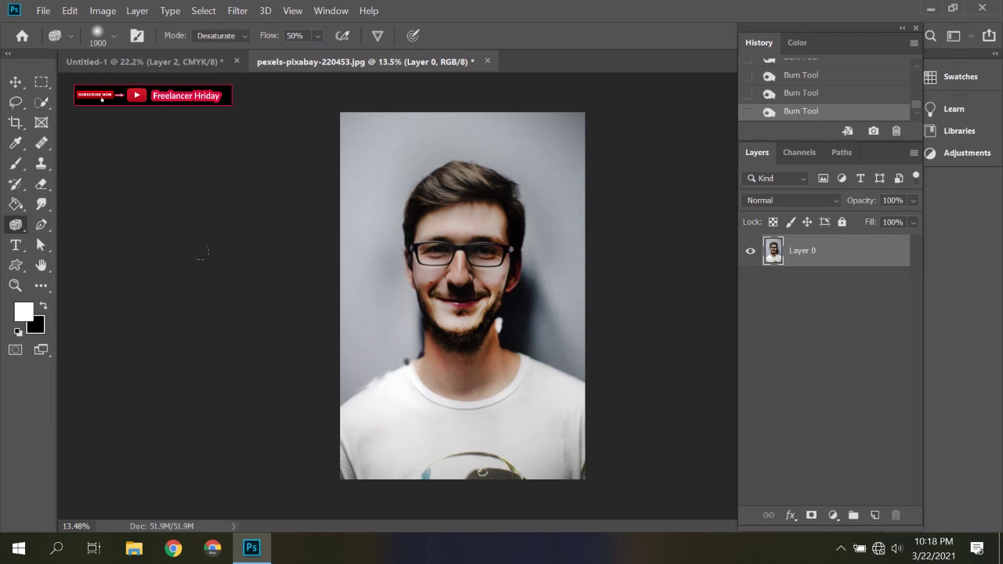
left_click_drag(505, 309, 546, 383)
mouse_move(369, 345)
left_mouse_down()
mouse_move(378, 391)
mouse_move(387, 346)
left_mouse_up()
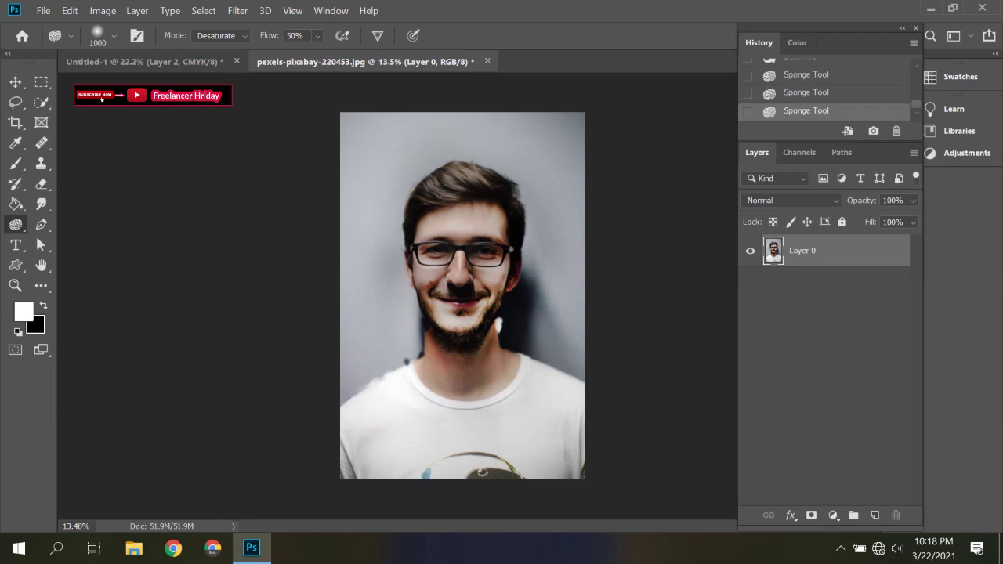
left_click_drag(443, 298, 482, 299)
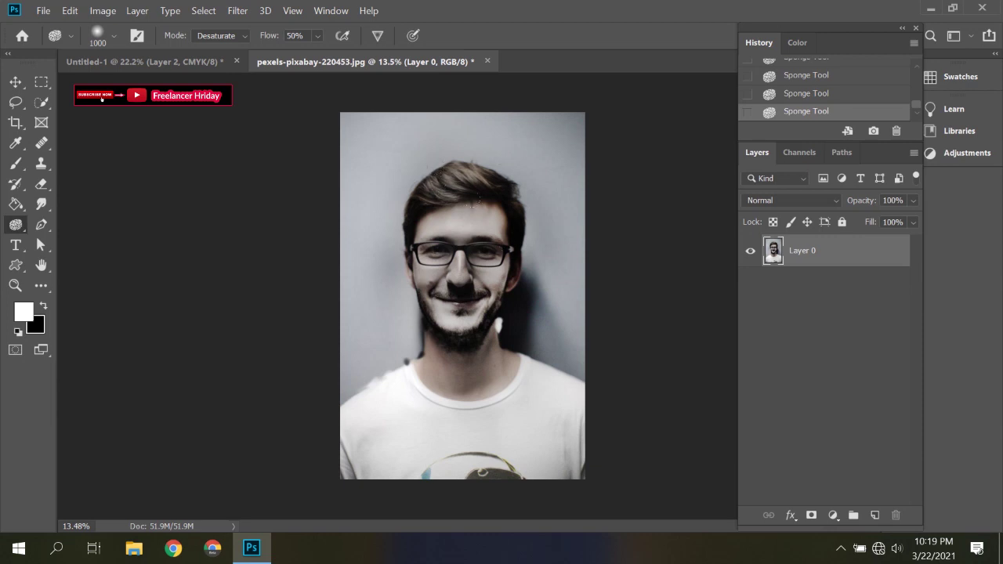
left_click_drag(452, 234, 462, 291)
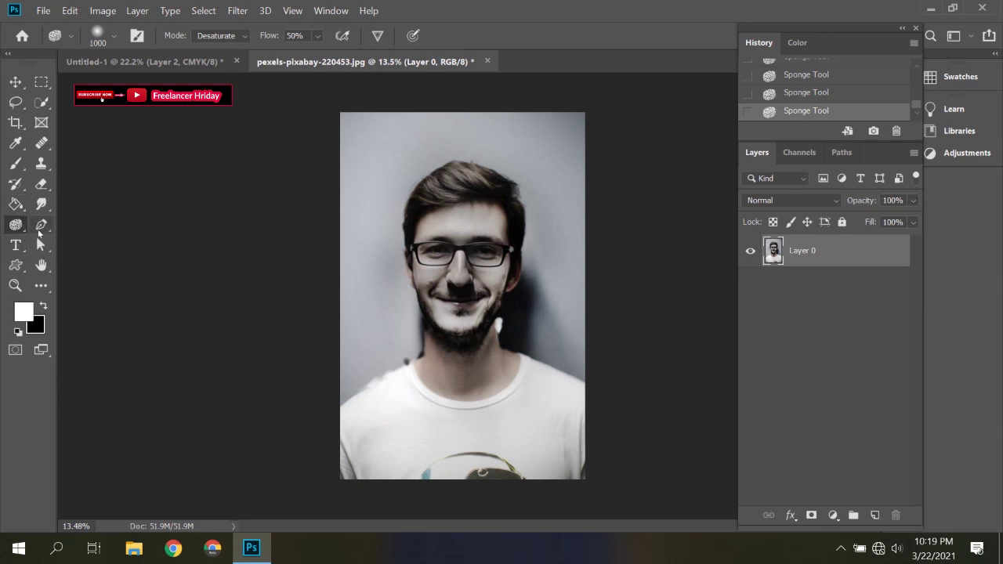
Select the Pen Tool and show its flyout of pen and anchor-point variants
left_click(42, 229)
left_click(45, 229)
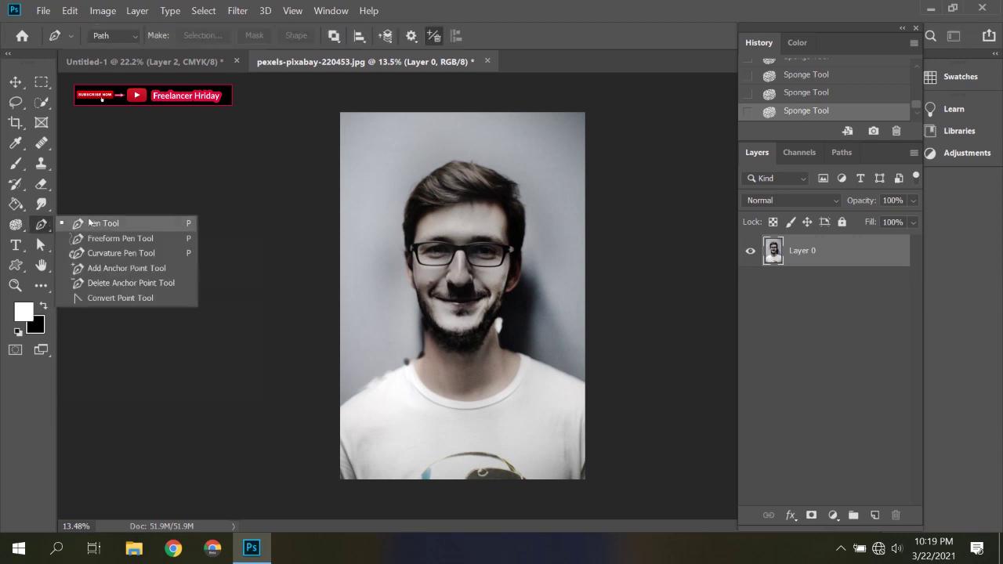